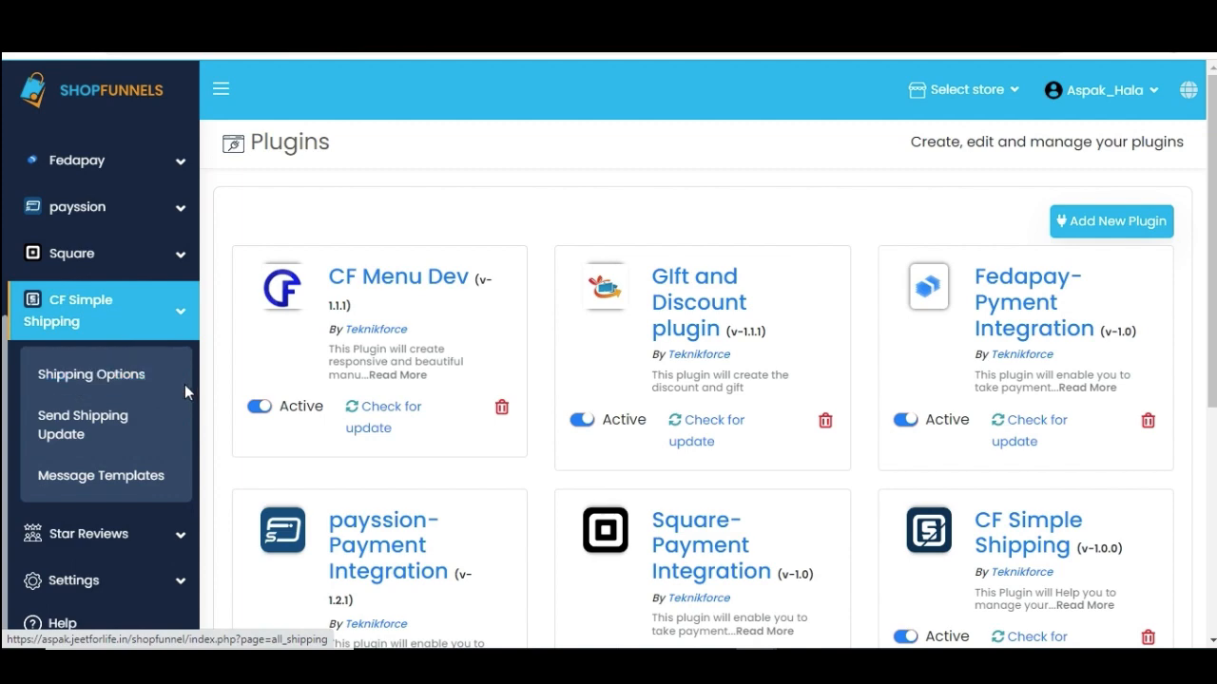
Open the CF Simple Shipping options for the slocky store and start a new option named "Basic 3 day delivery"
click(107, 373)
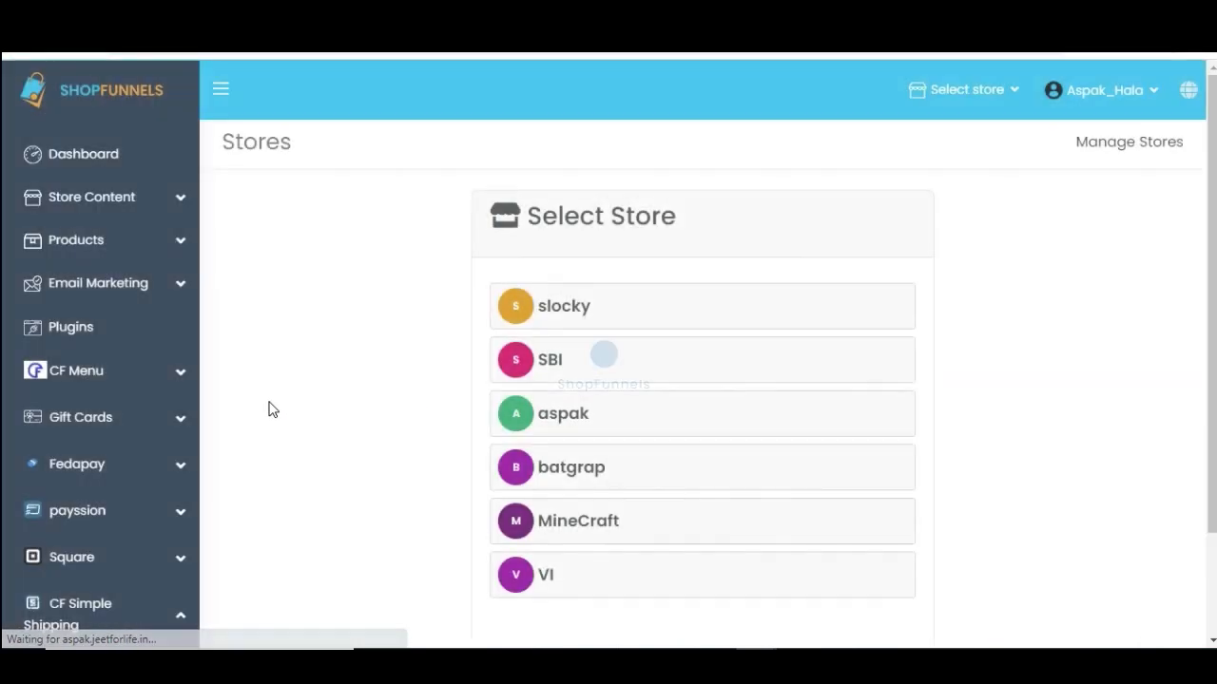
click(547, 308)
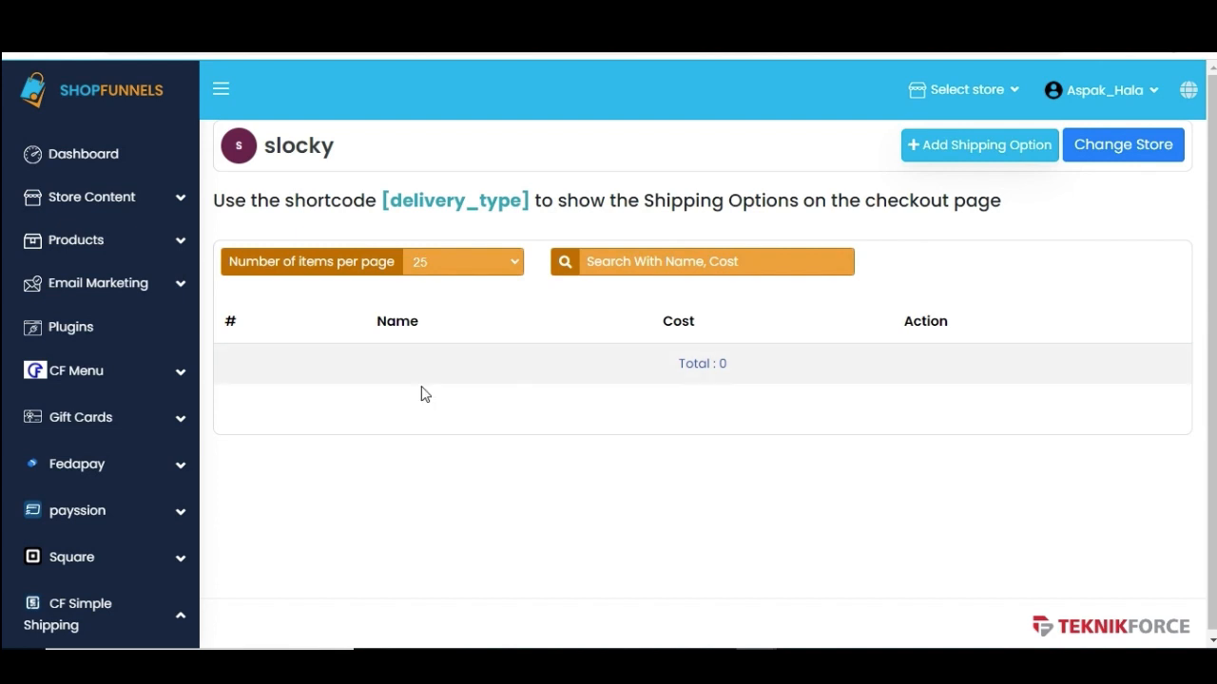
click(969, 152)
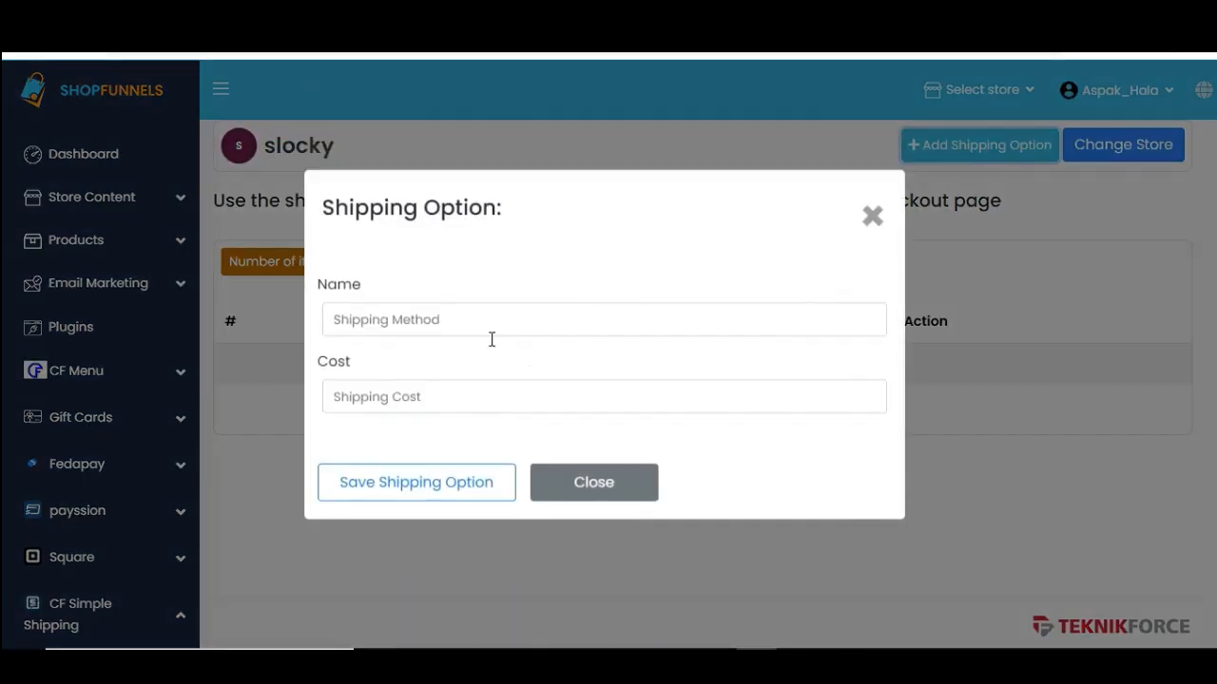
click(428, 333)
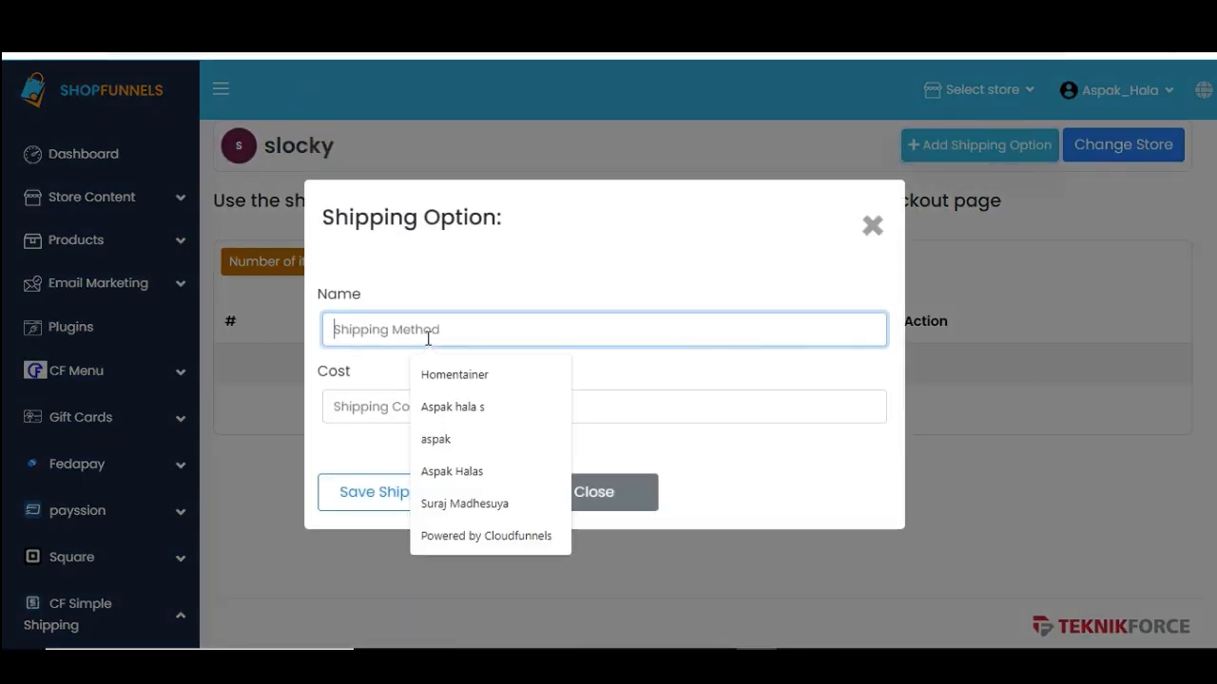
text(bsaic)
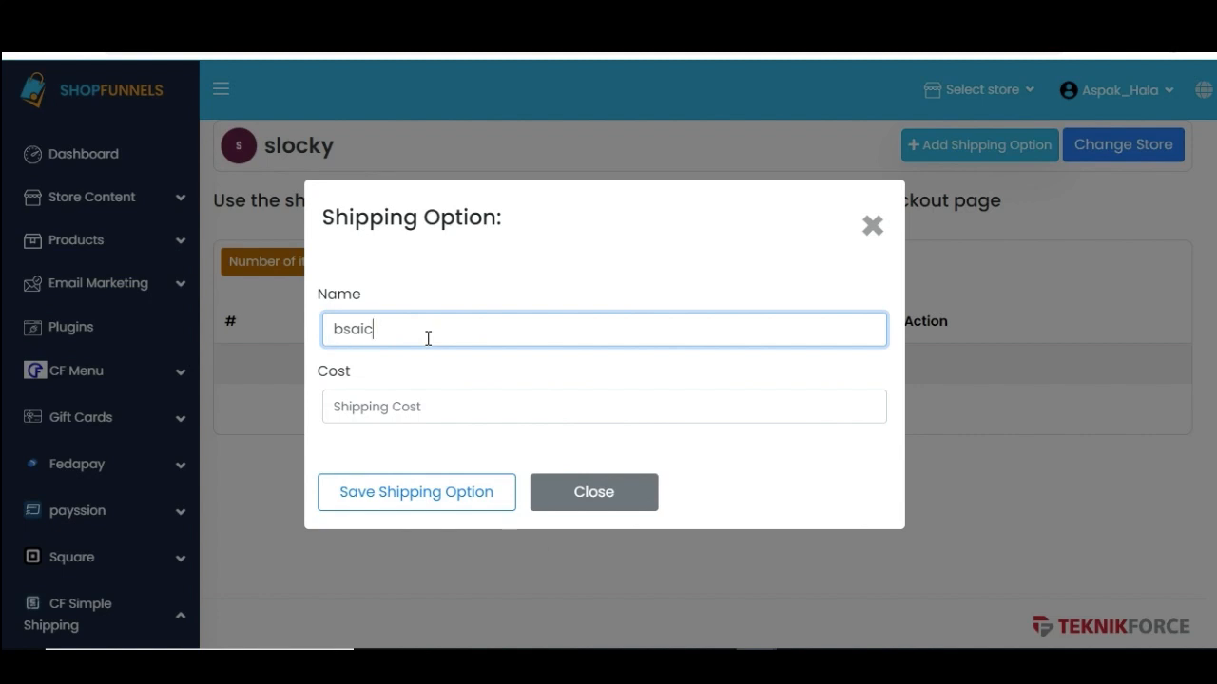
key(BackSpace)
text(asic 3 )
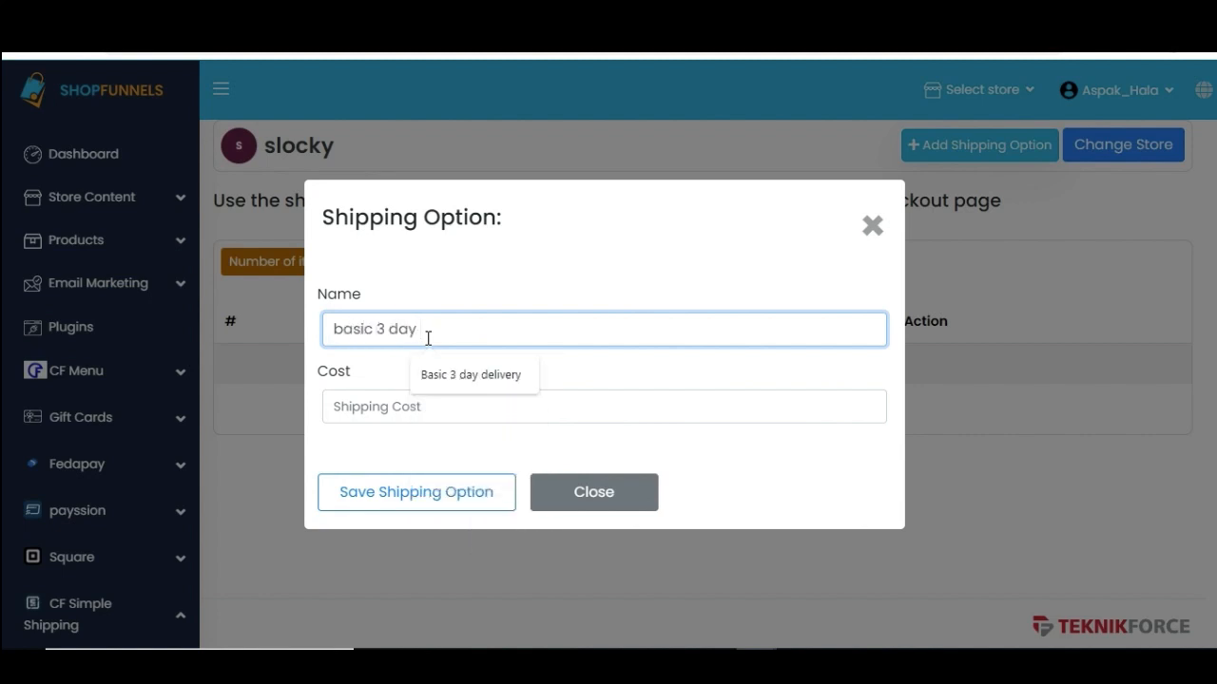
text(day)
key(Down)
key(Return)
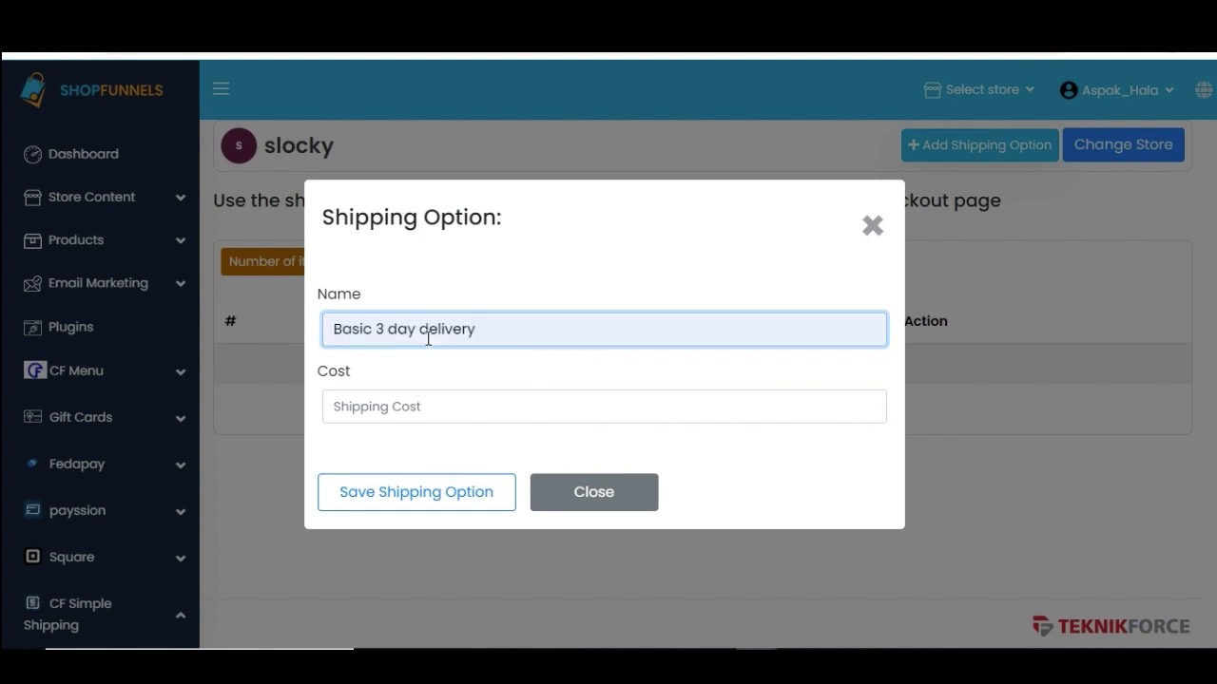
Set the new shipping option's cost to 50 and save it
click(410, 407)
text(0)
key(BackSpace)
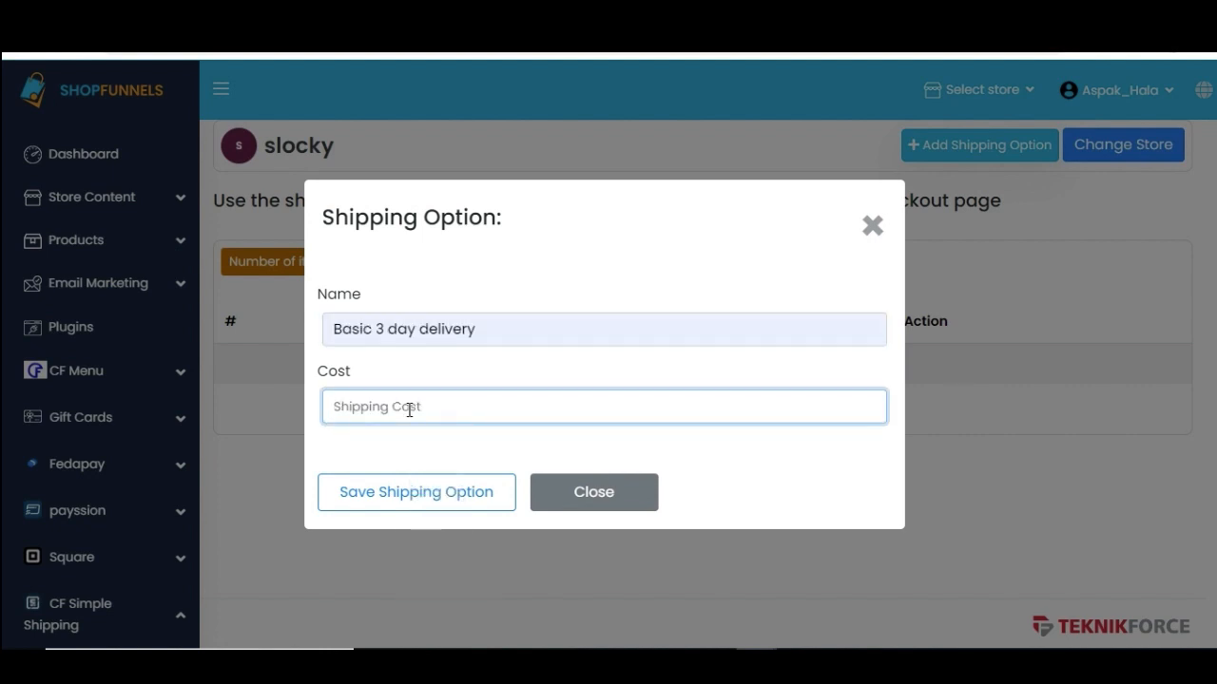
text(50)
click(421, 508)
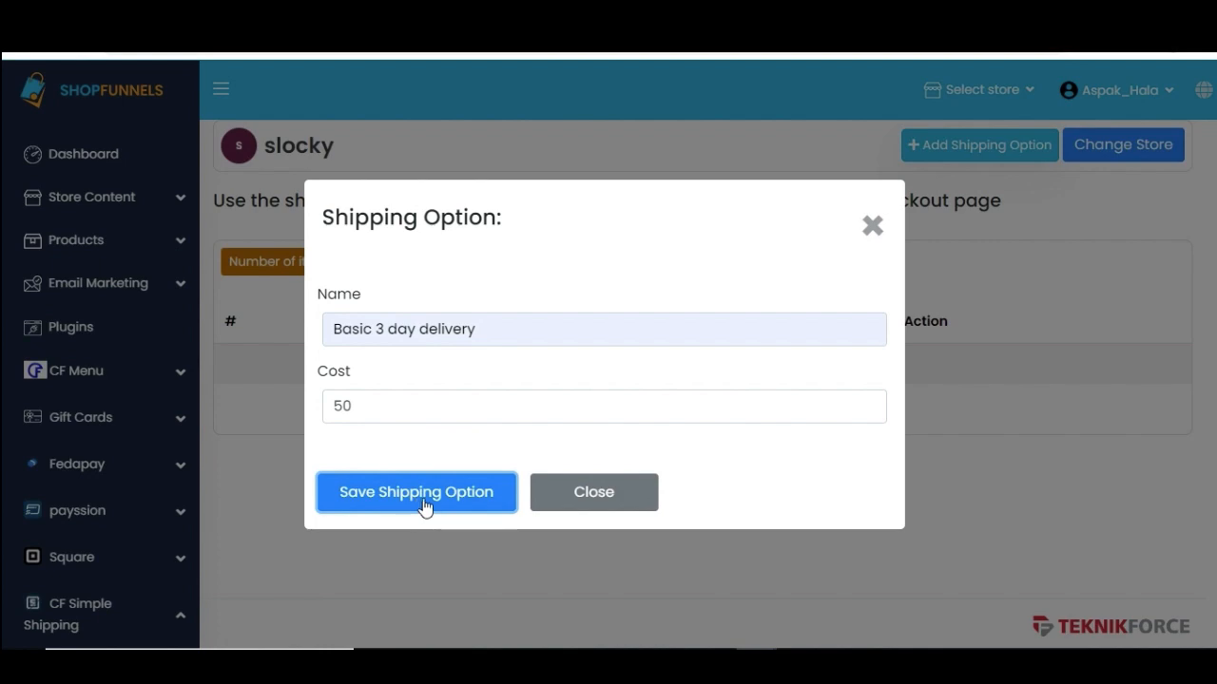
click(757, 143)
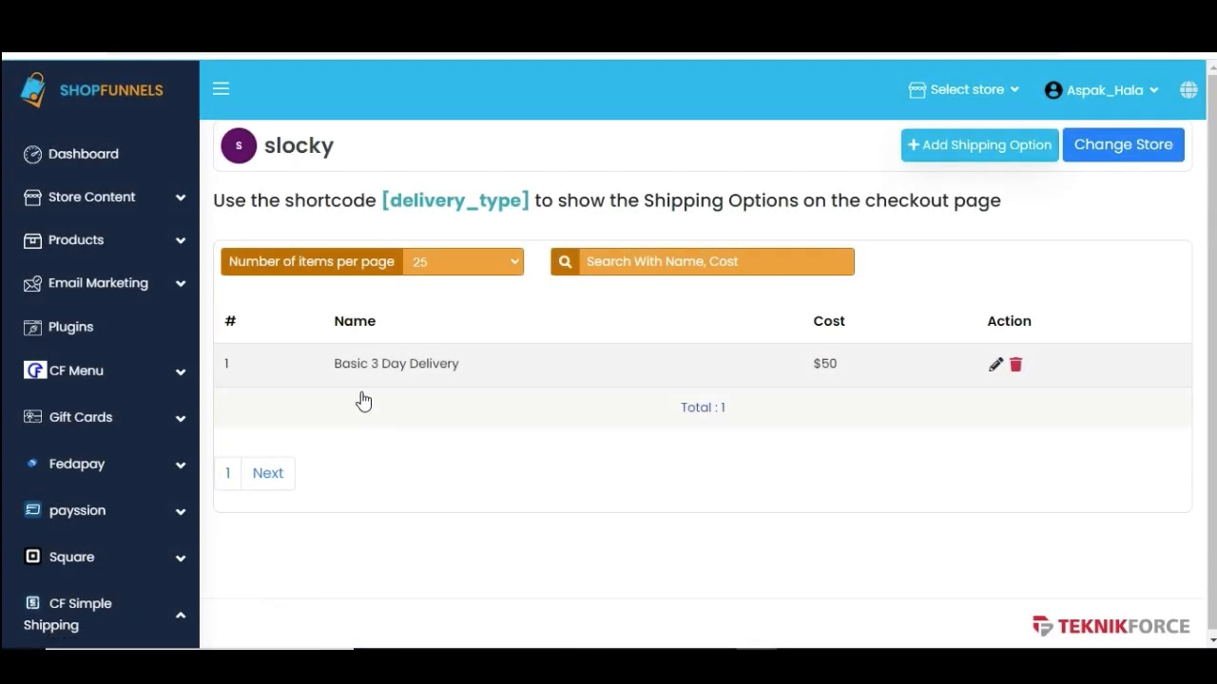
Add and save a second shipping option named "Fast 2 day delivery" with a cost of 80
click(943, 144)
click(457, 323)
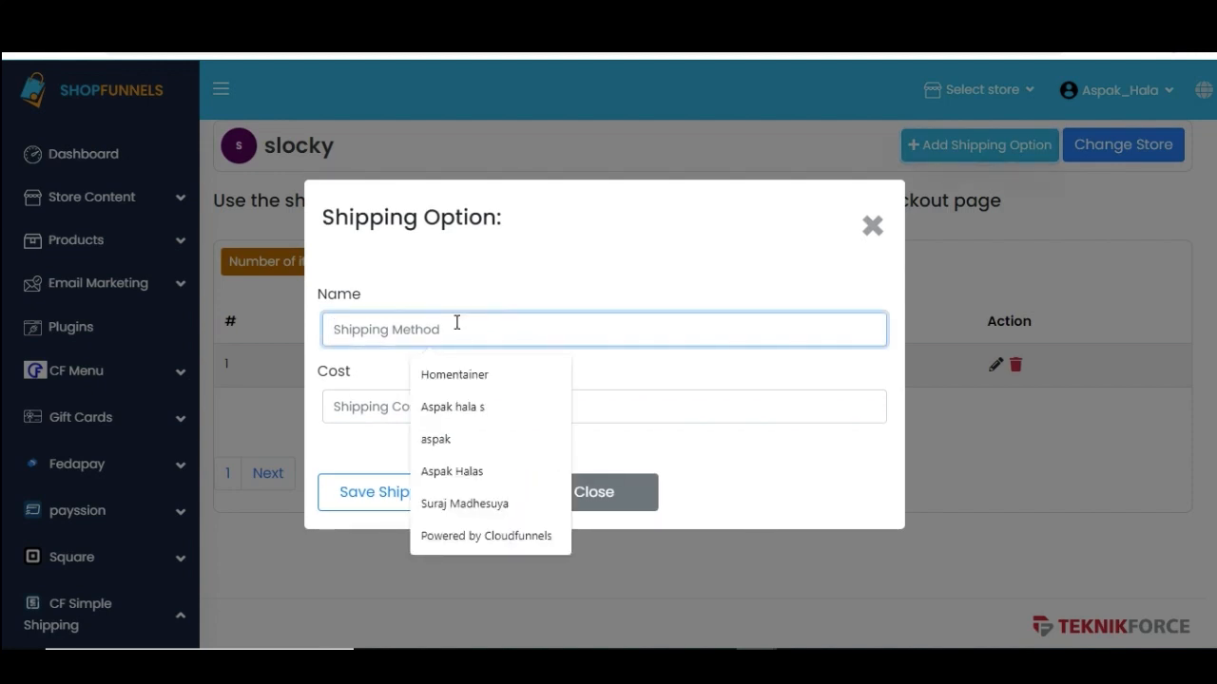
text(Fast)
key(Down)
key(Return)
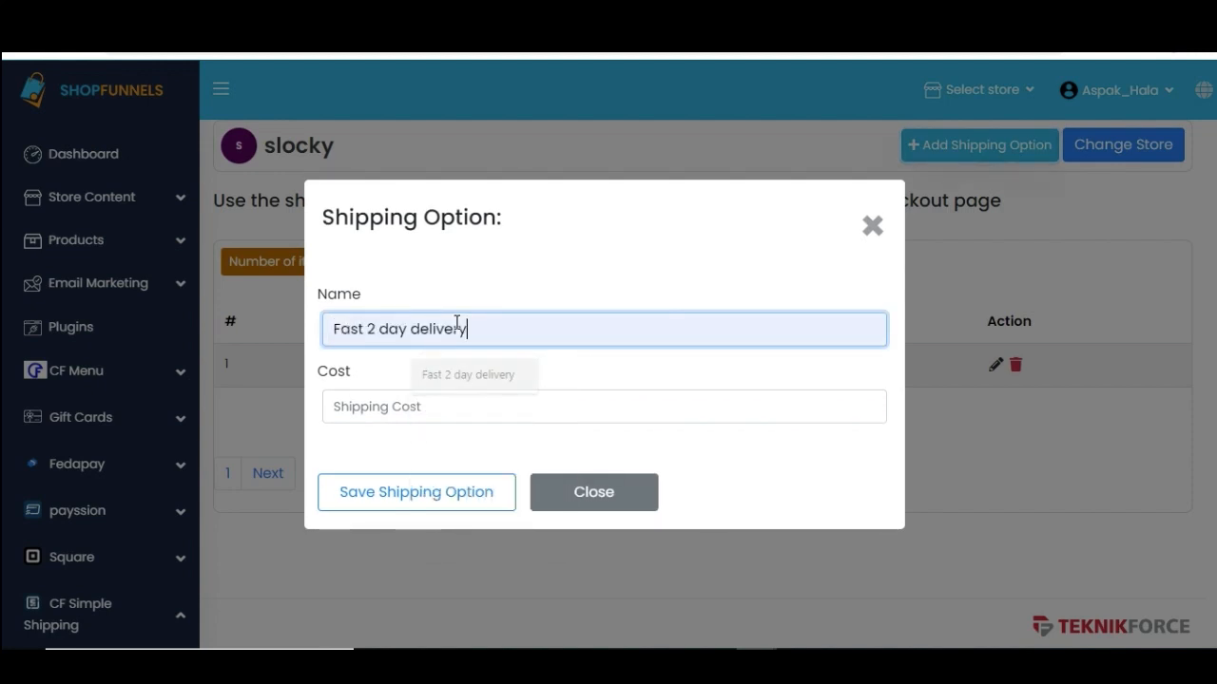
click(487, 415)
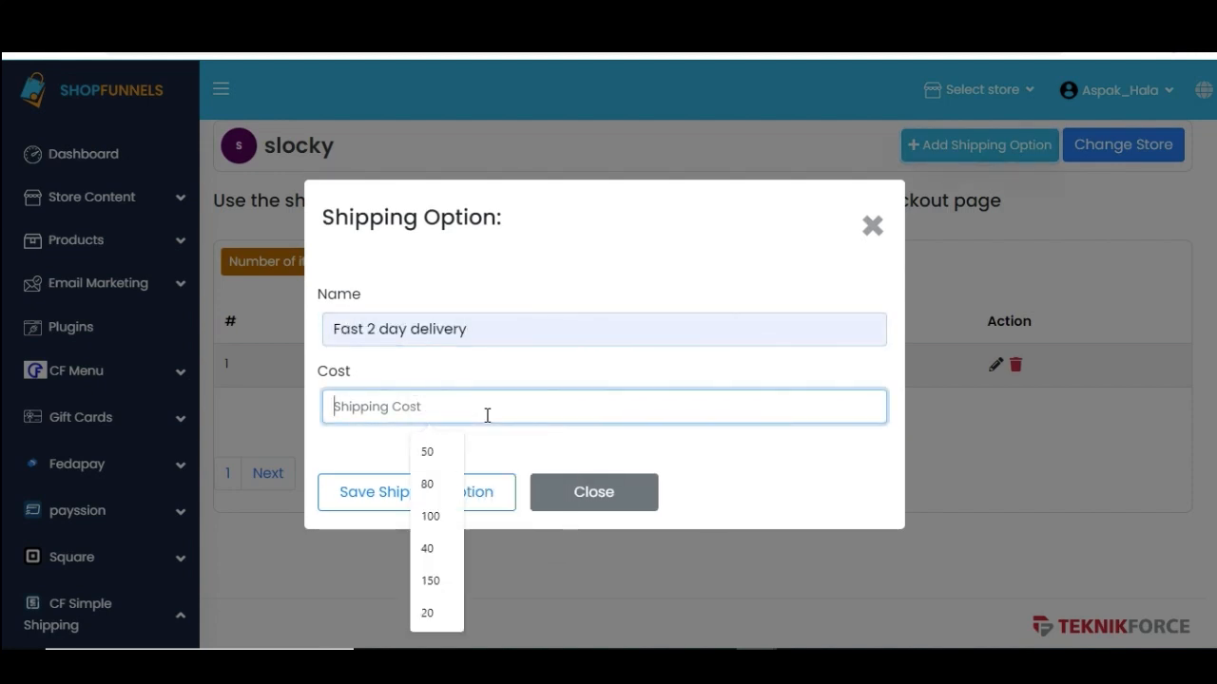
text(80)
click(461, 496)
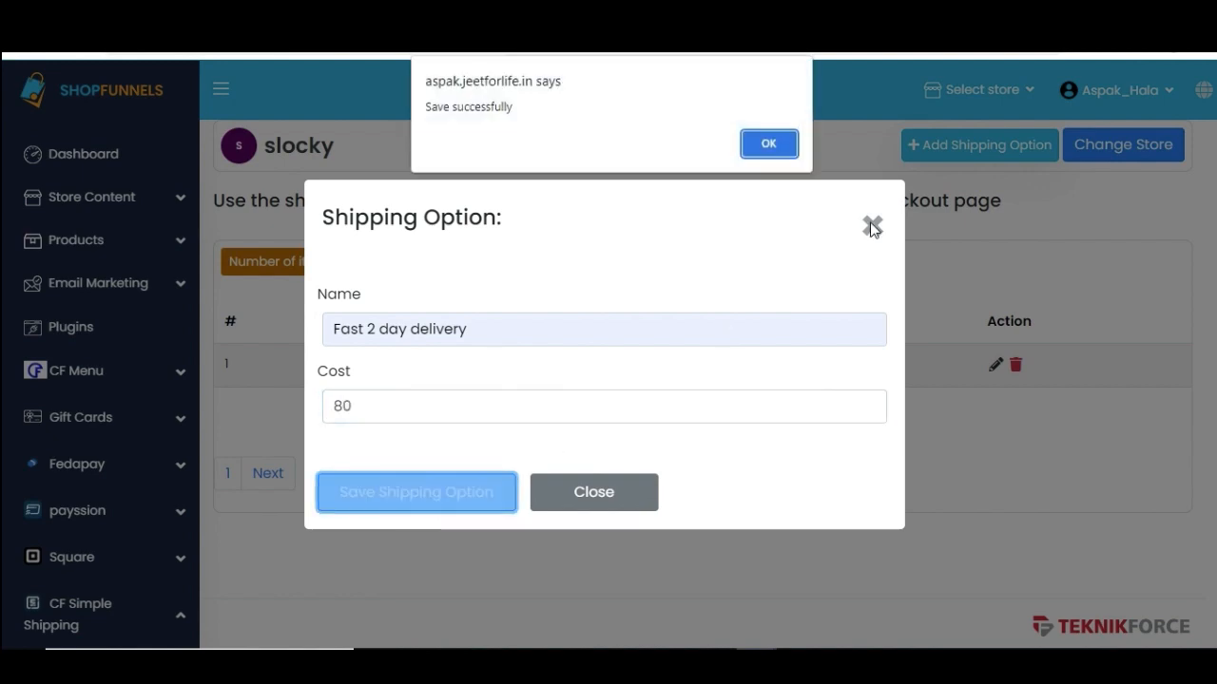
click(766, 143)
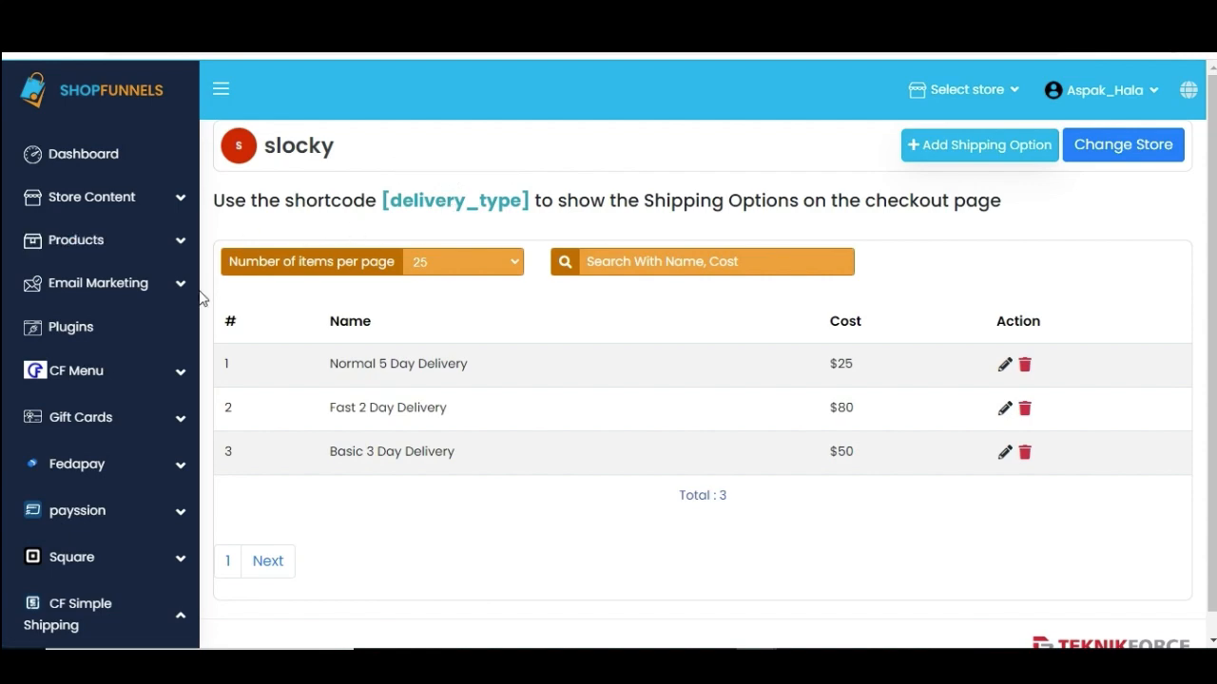
Open the slocky store's existing Order Form page for editing in the page builder
click(95, 196)
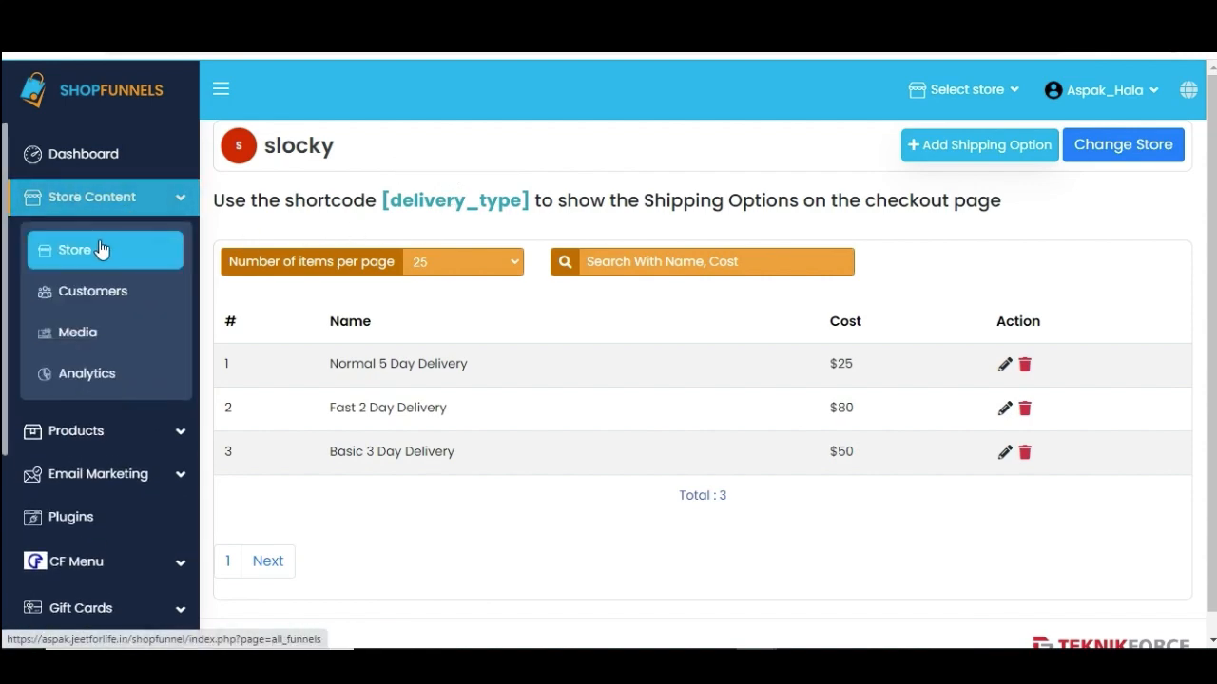
click(101, 250)
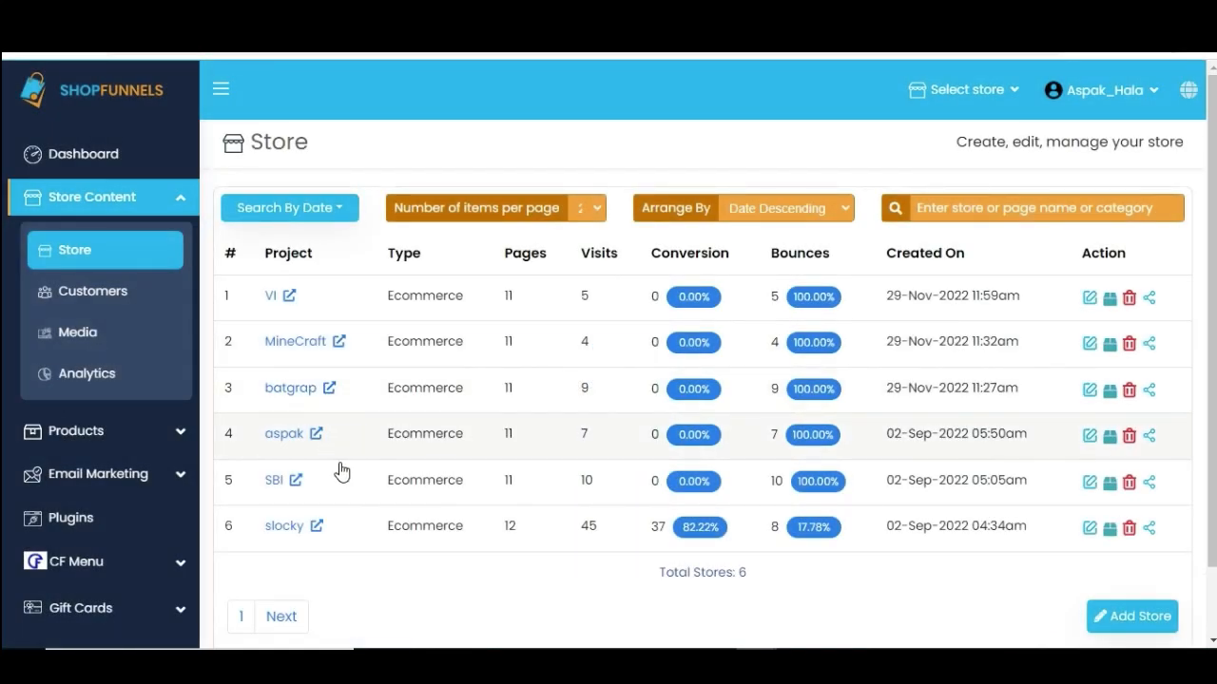
click(1089, 529)
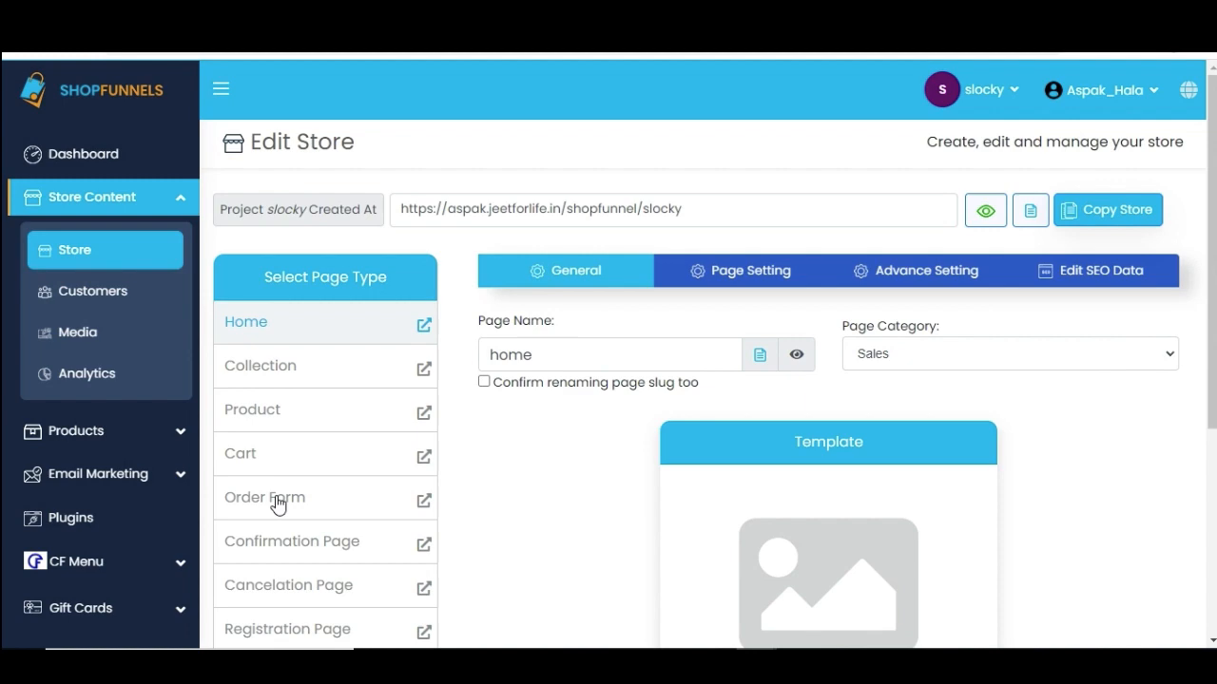
click(278, 505)
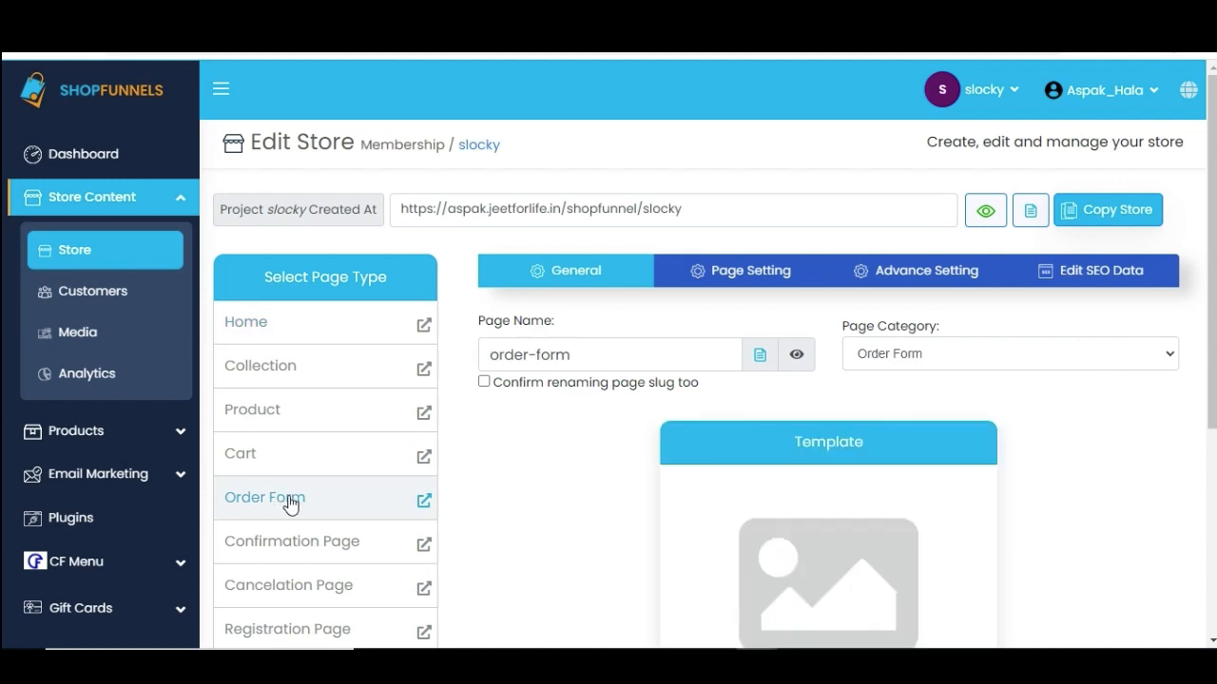
scroll(874, 537, down, 3)
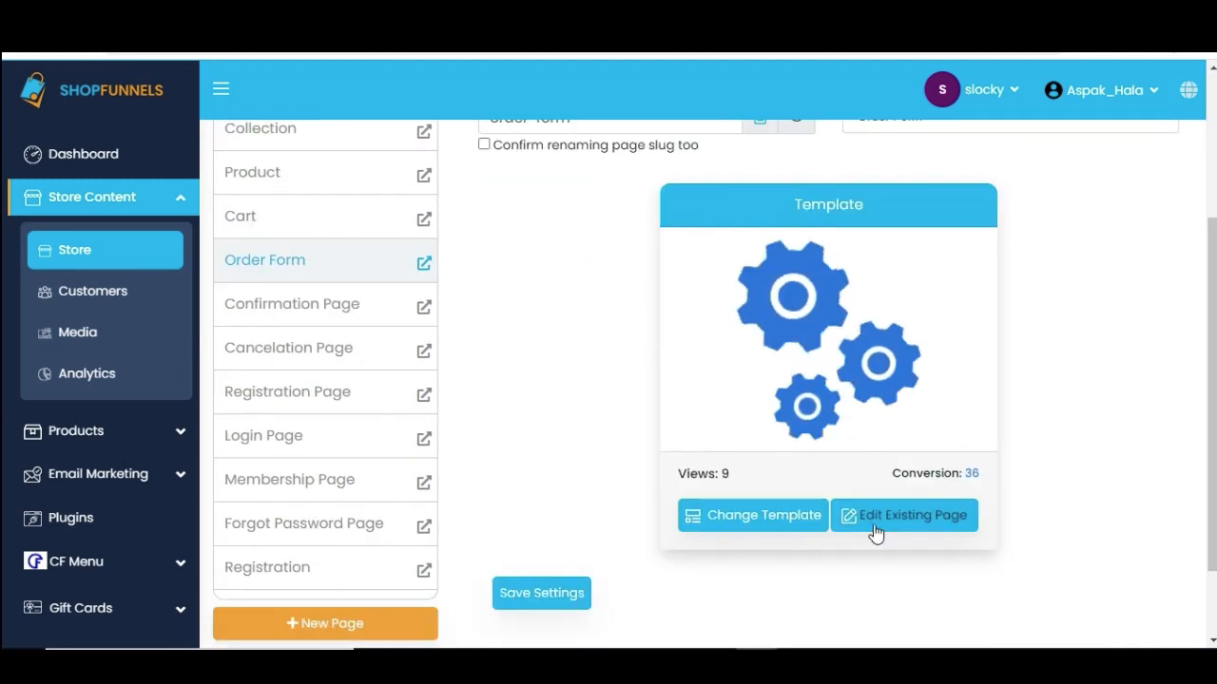
click(871, 528)
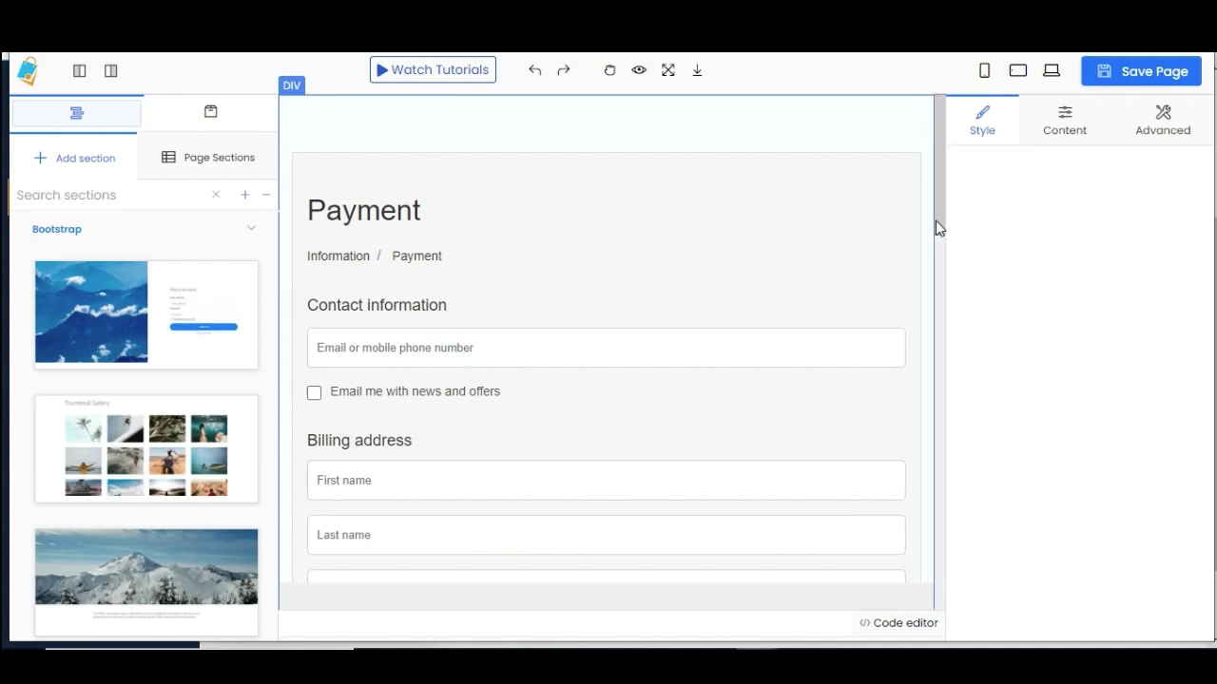
Insert a Division component after the Delivery Charges row in the Order Summary
drag(936, 226, 936, 559)
double_click(441, 418)
click(532, 392)
click(608, 415)
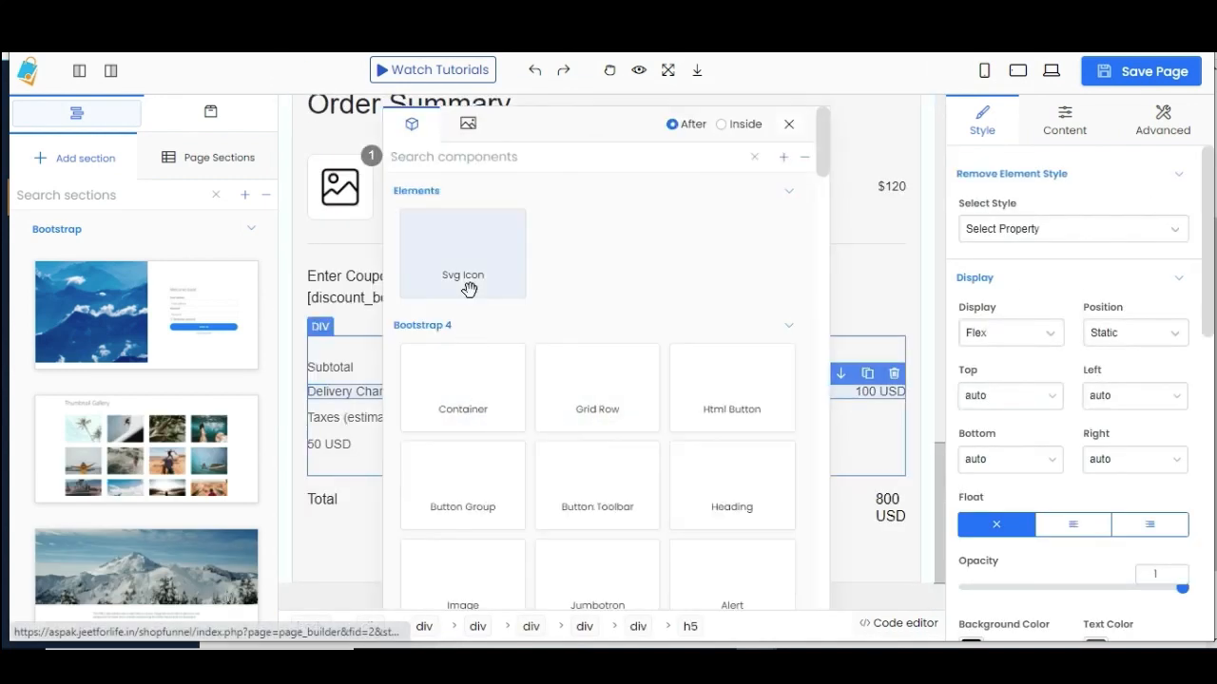
click(460, 157)
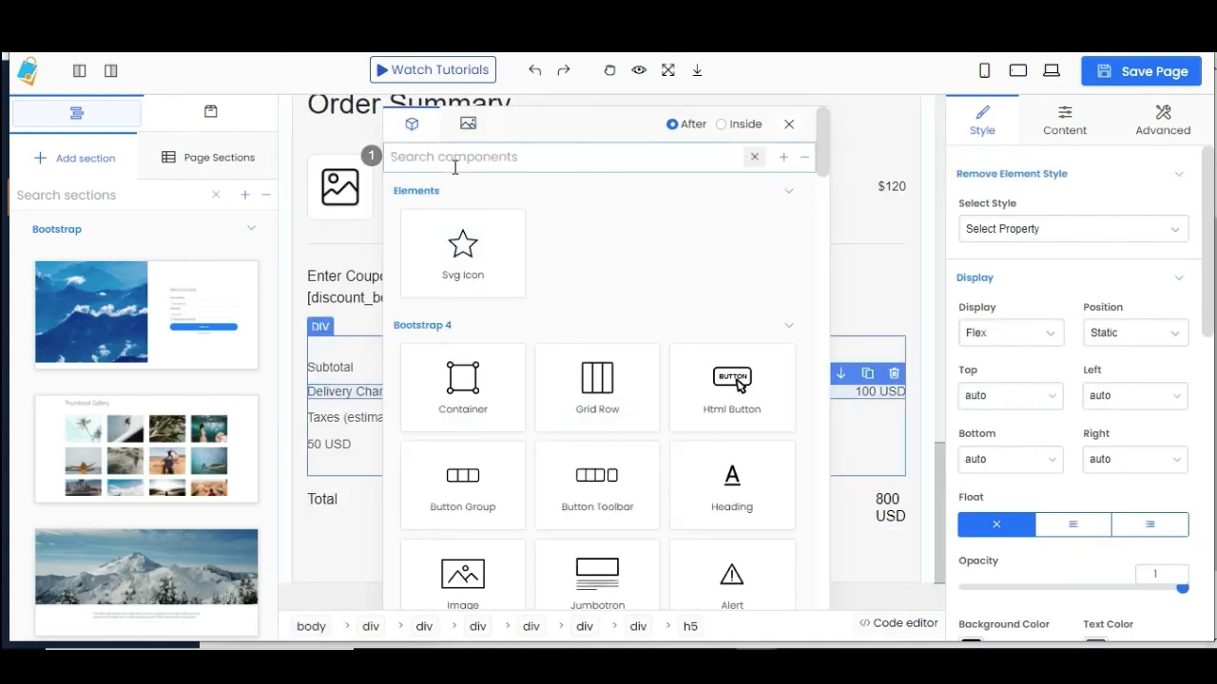
text(div)
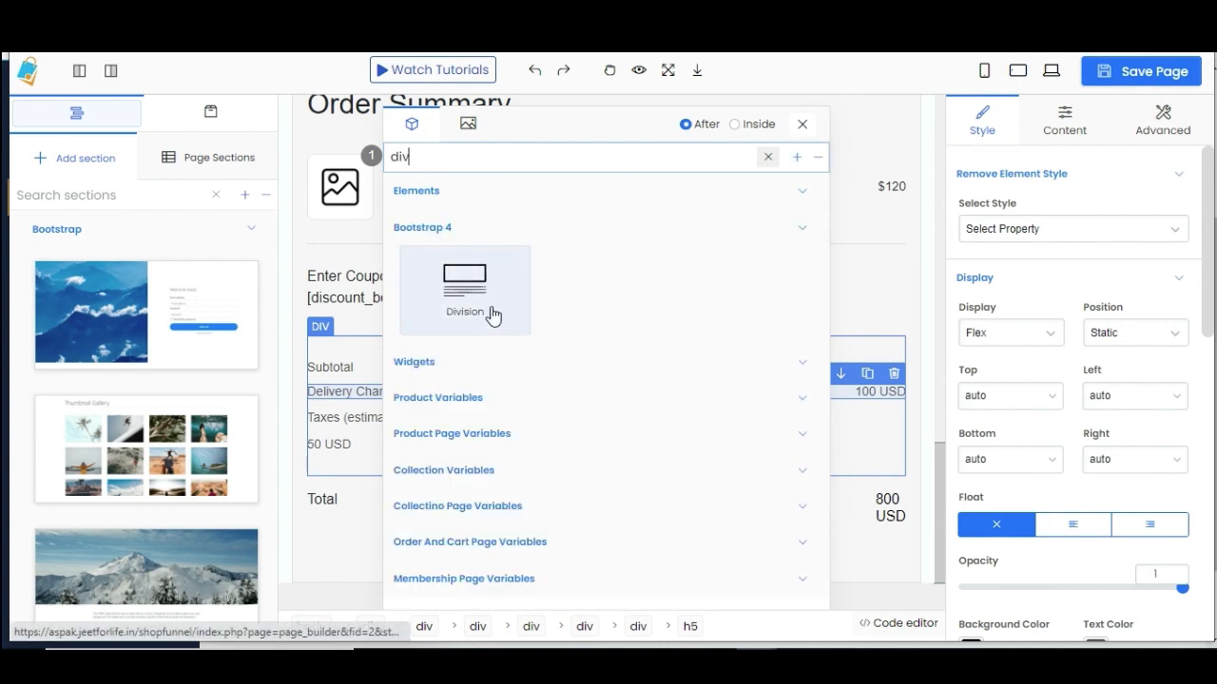
click(492, 312)
Replace the new division's placeholder text with the shortcode [delivery_type] and save the page
double_click(398, 424)
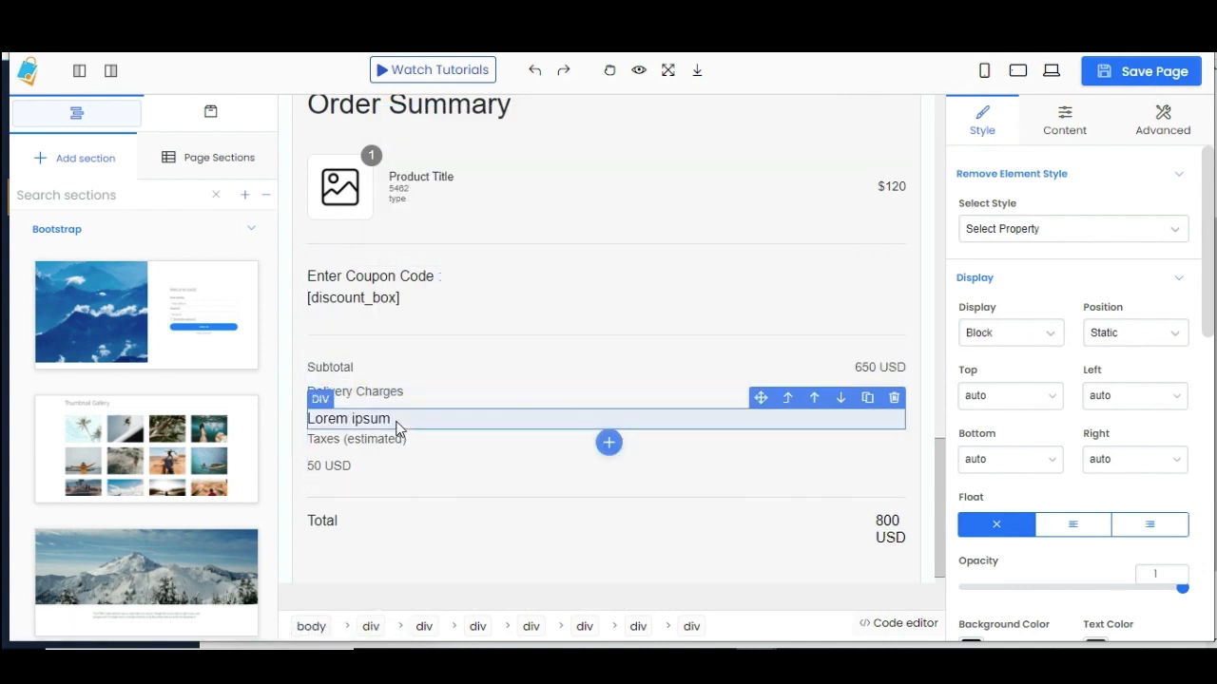
key(ctrl+a)
key(Return)
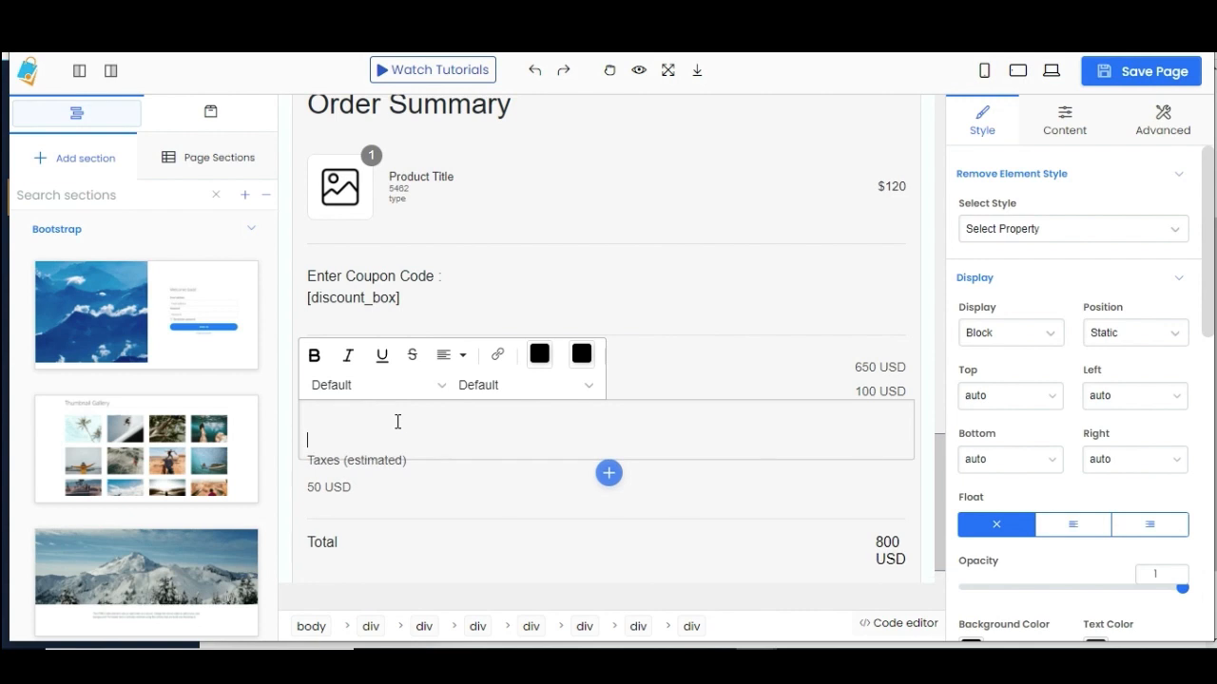
key(BackSpace)
key(super+v)
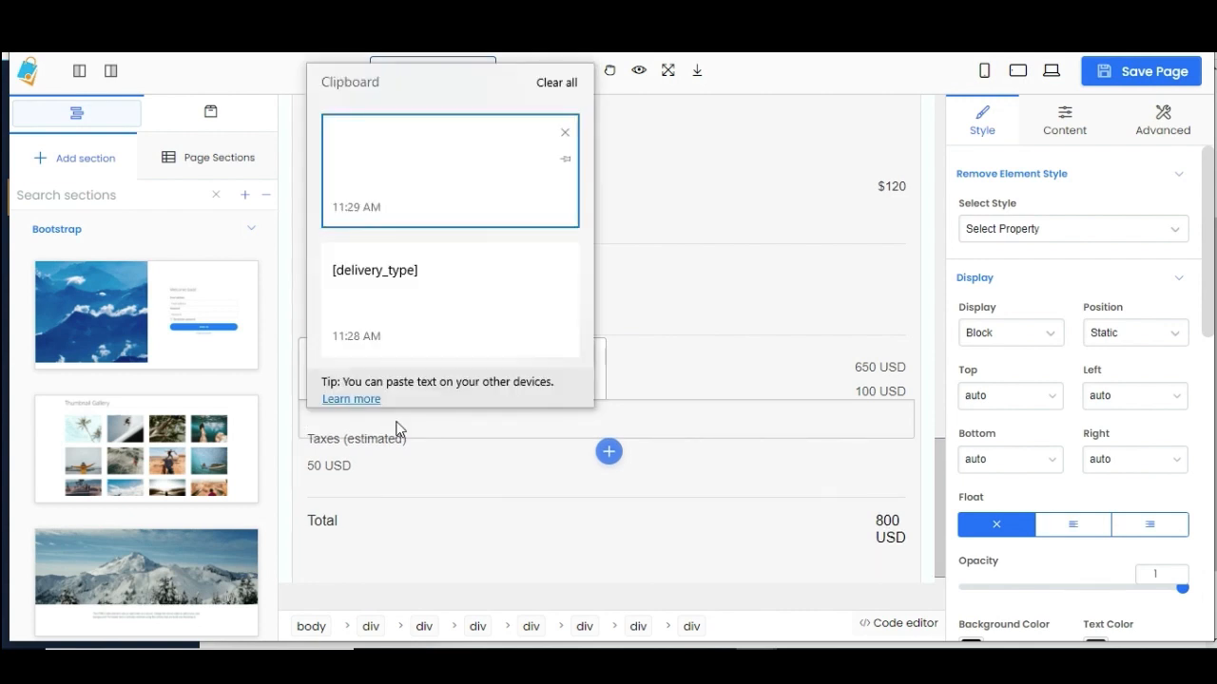
key(Return)
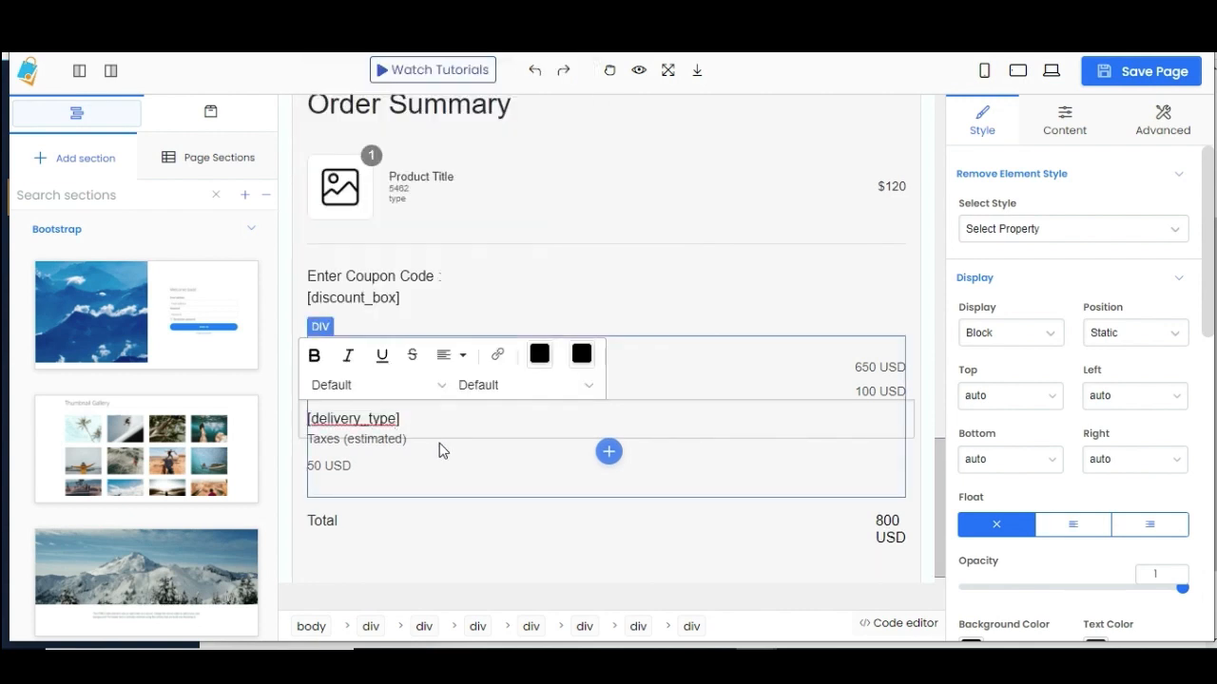
click(439, 443)
click(1123, 84)
click(712, 139)
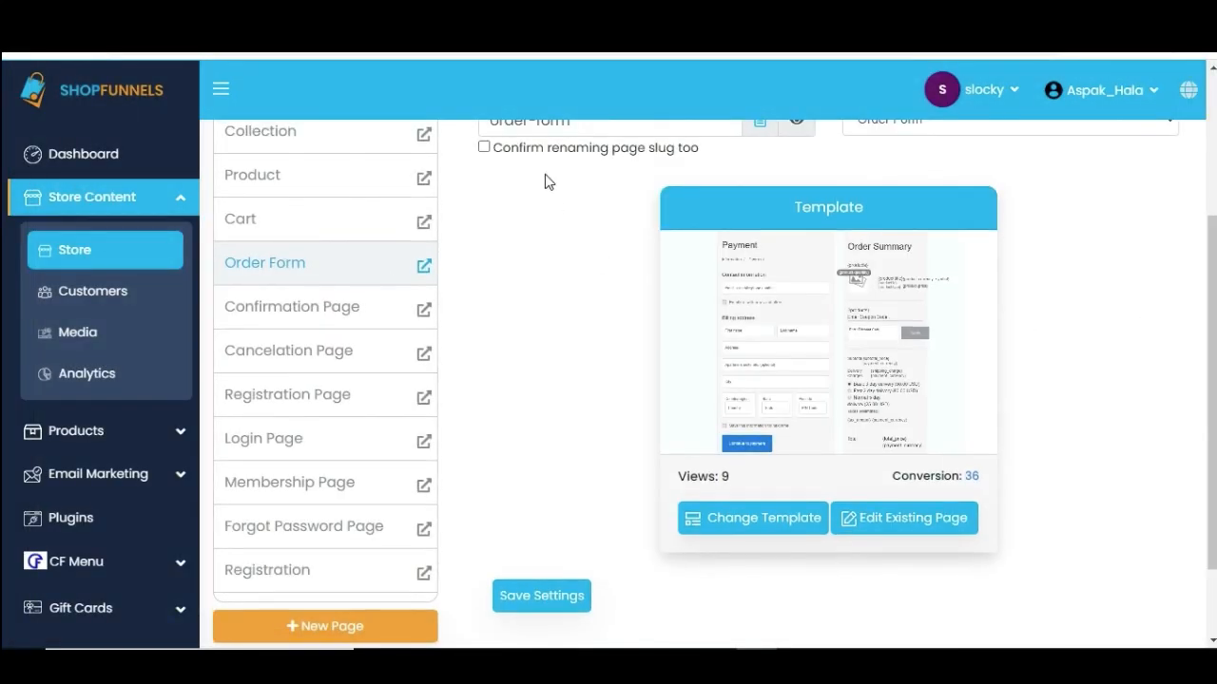
Preview the slocky store and open the Rich Dad Poor Dad product under Adventure in Latest Products
click(1021, 218)
key(Return)
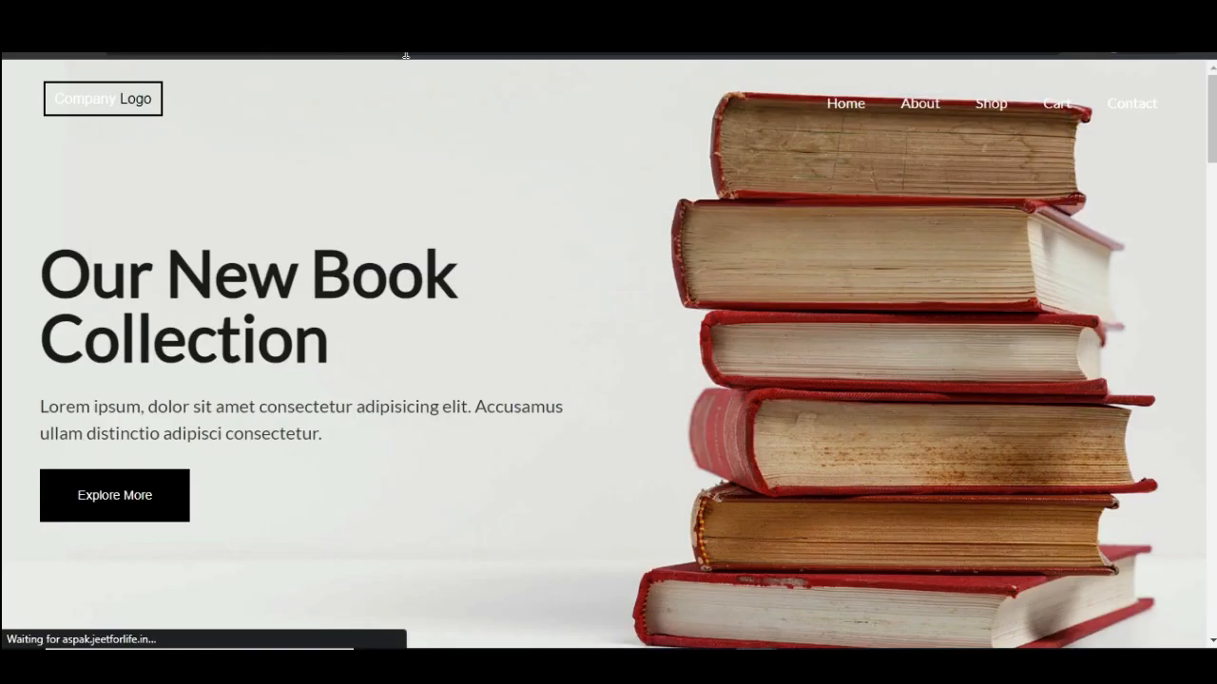
scroll(211, 504, down, 10)
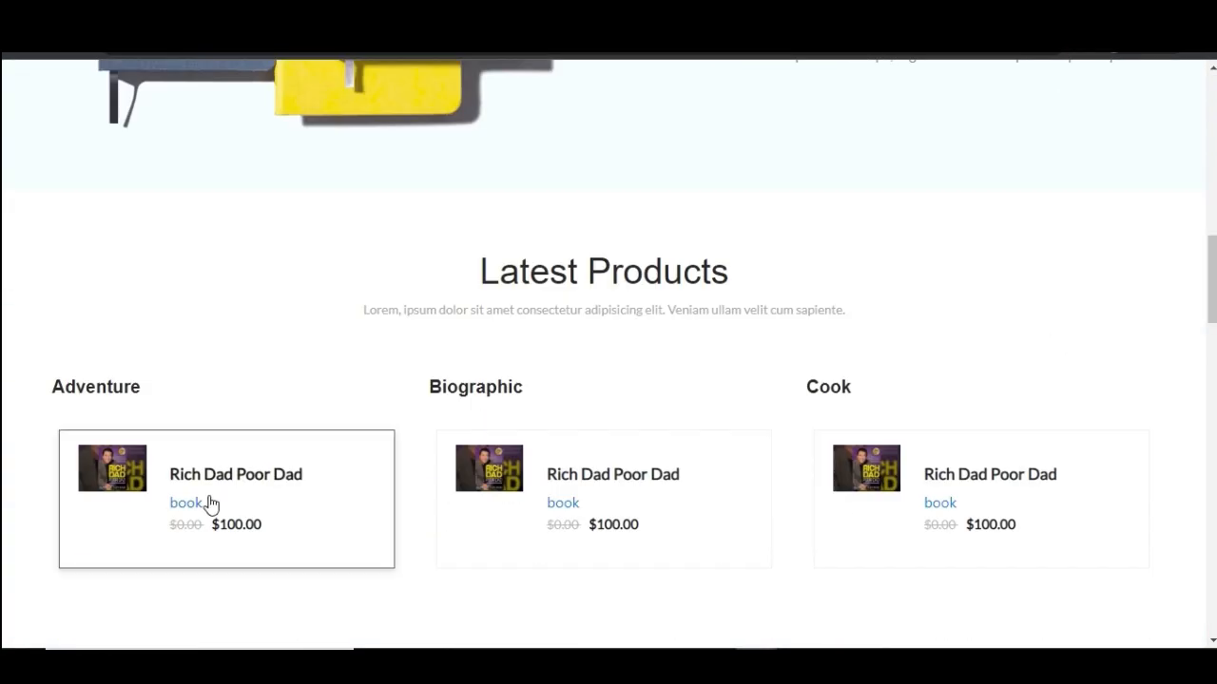
click(152, 475)
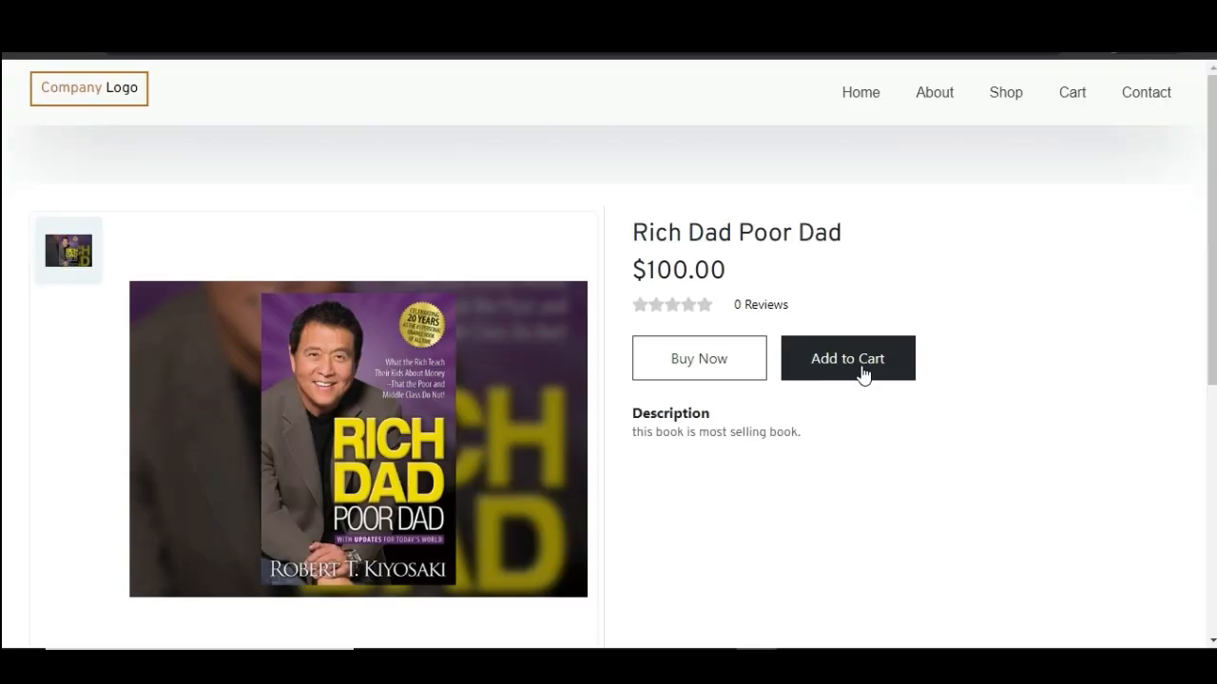
Add the Rich Dad Poor Dad book to the cart and proceed to checkout
click(858, 369)
click(784, 342)
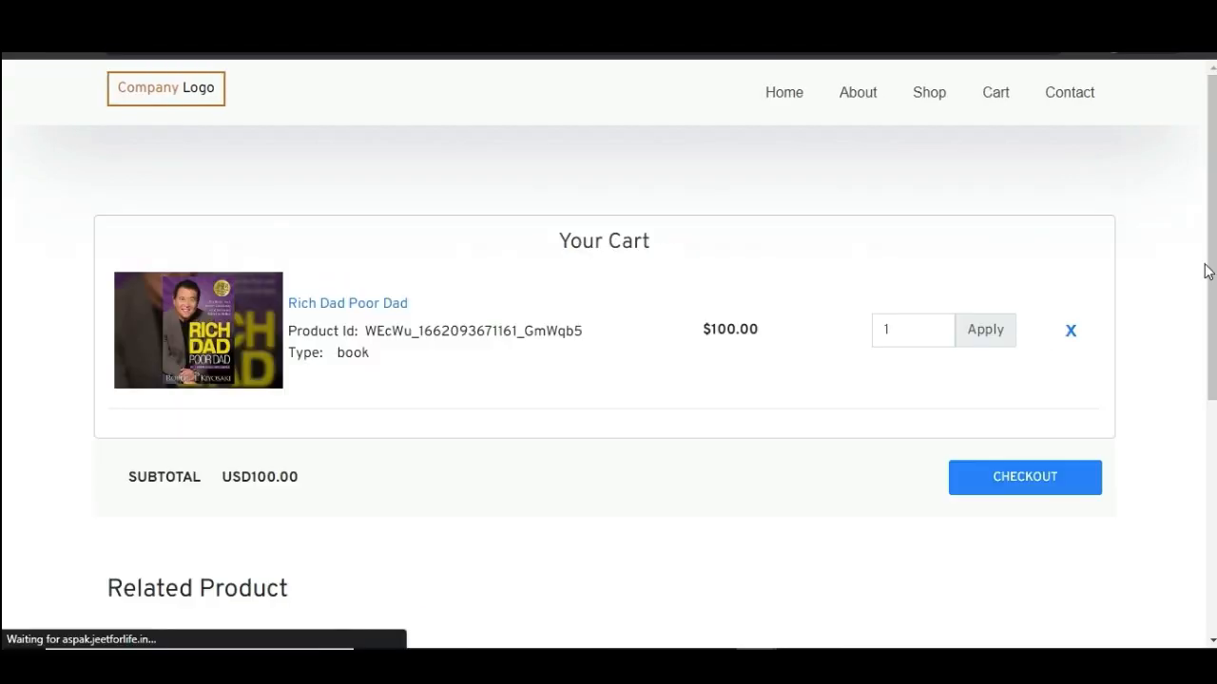
click(1017, 495)
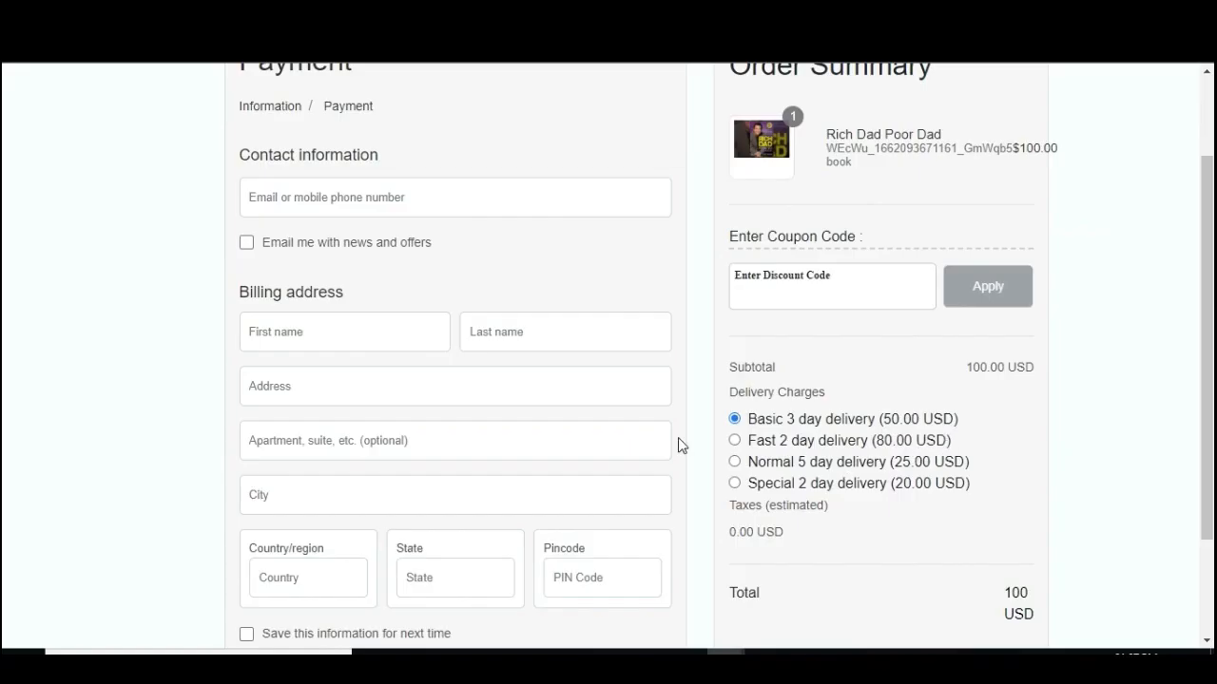
Fill in the customer's contact and billing details from a saved autofill entry and opt in to emails with news and offers
click(435, 190)
click(381, 245)
click(246, 242)
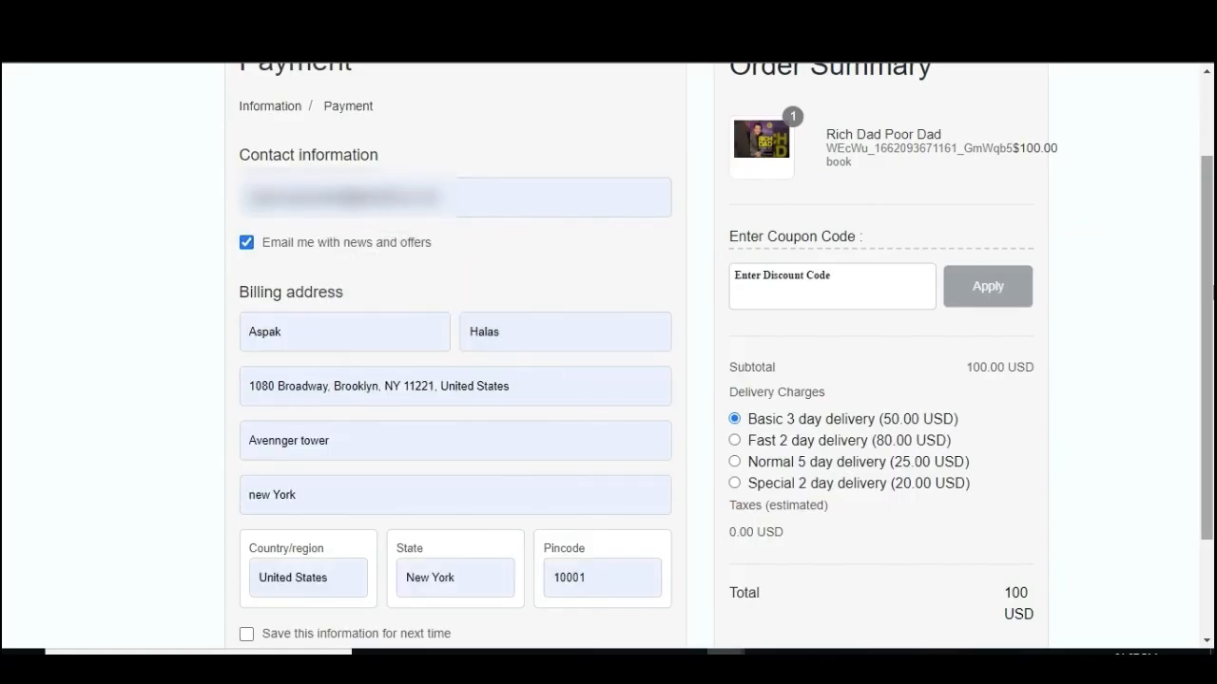
Choose the Special 2 day delivery option under the order summary's delivery charges
scroll(777, 375, down, 2)
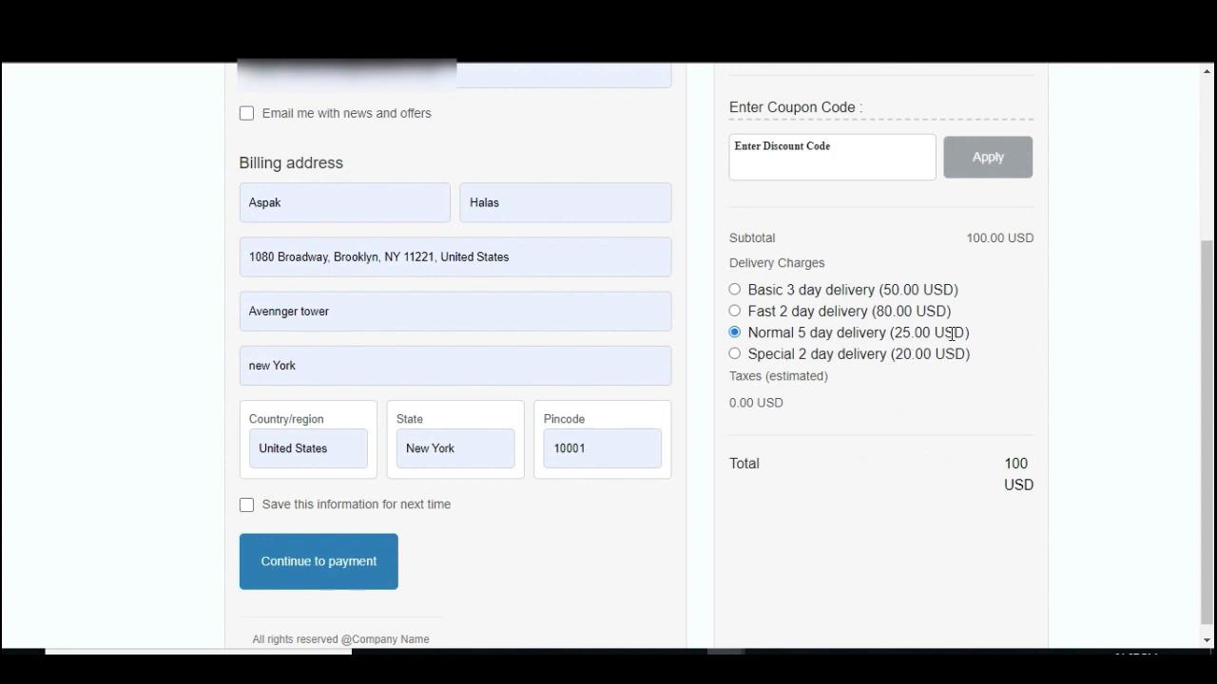
drag(953, 333, 732, 347)
click(917, 350)
Save the customer information for next time and continue through payment with payssion_test
click(259, 512)
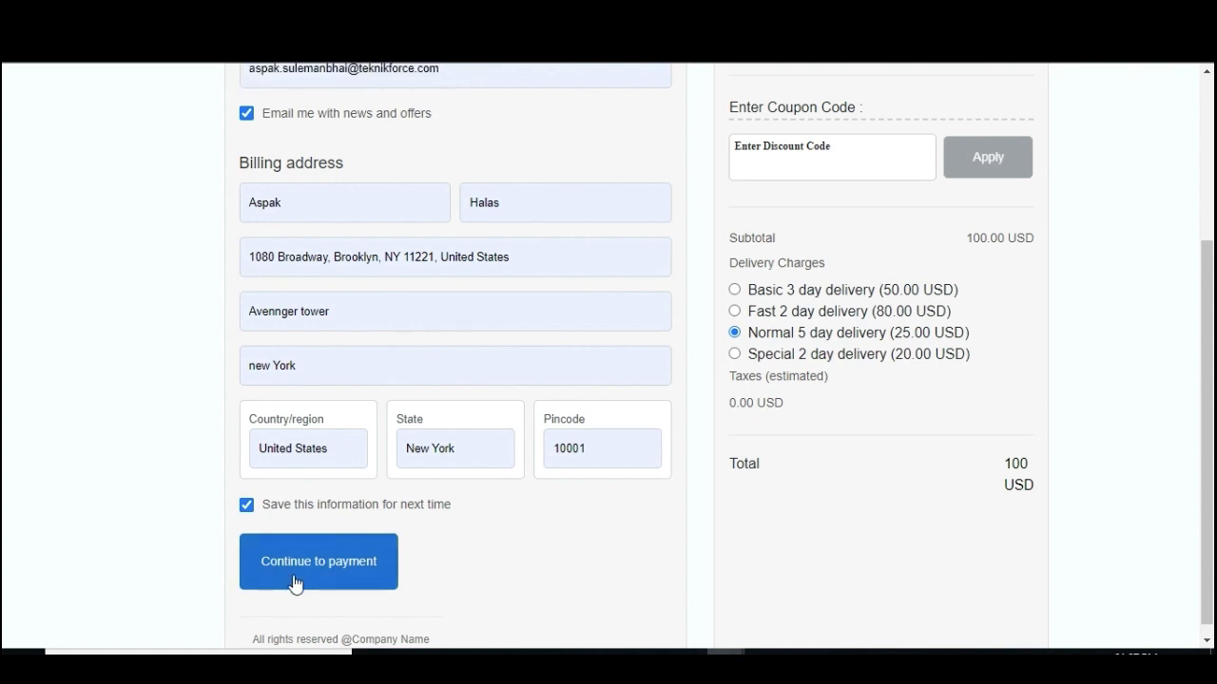
click(347, 577)
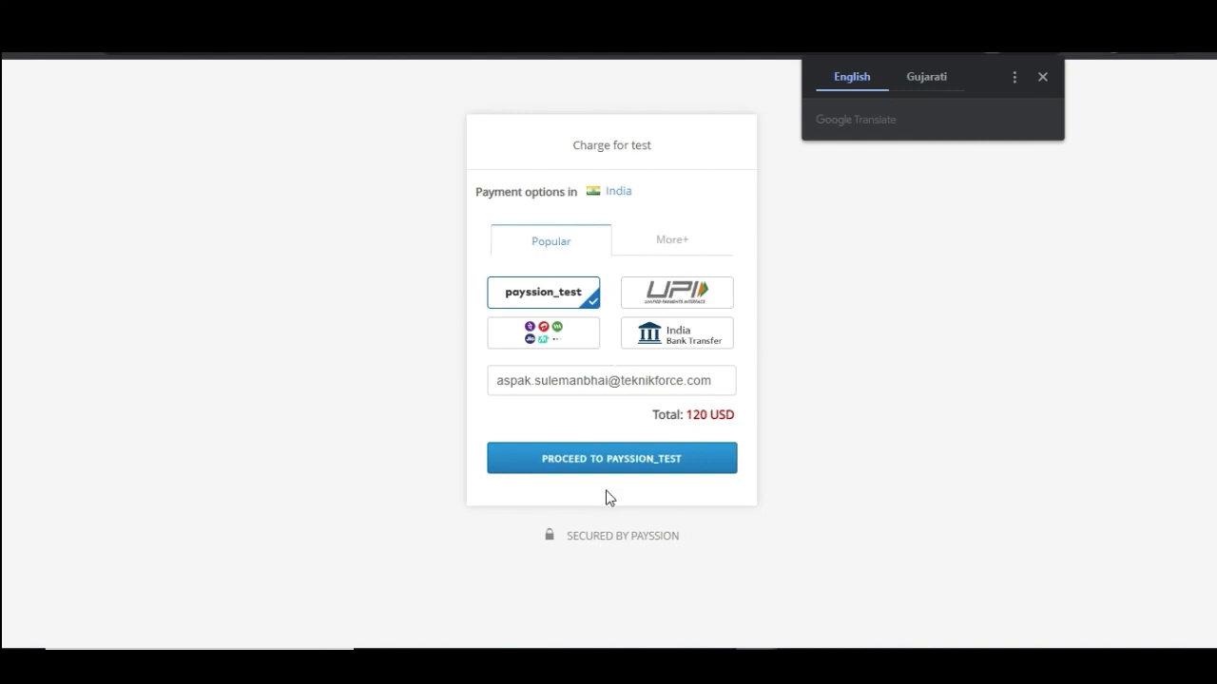
click(608, 464)
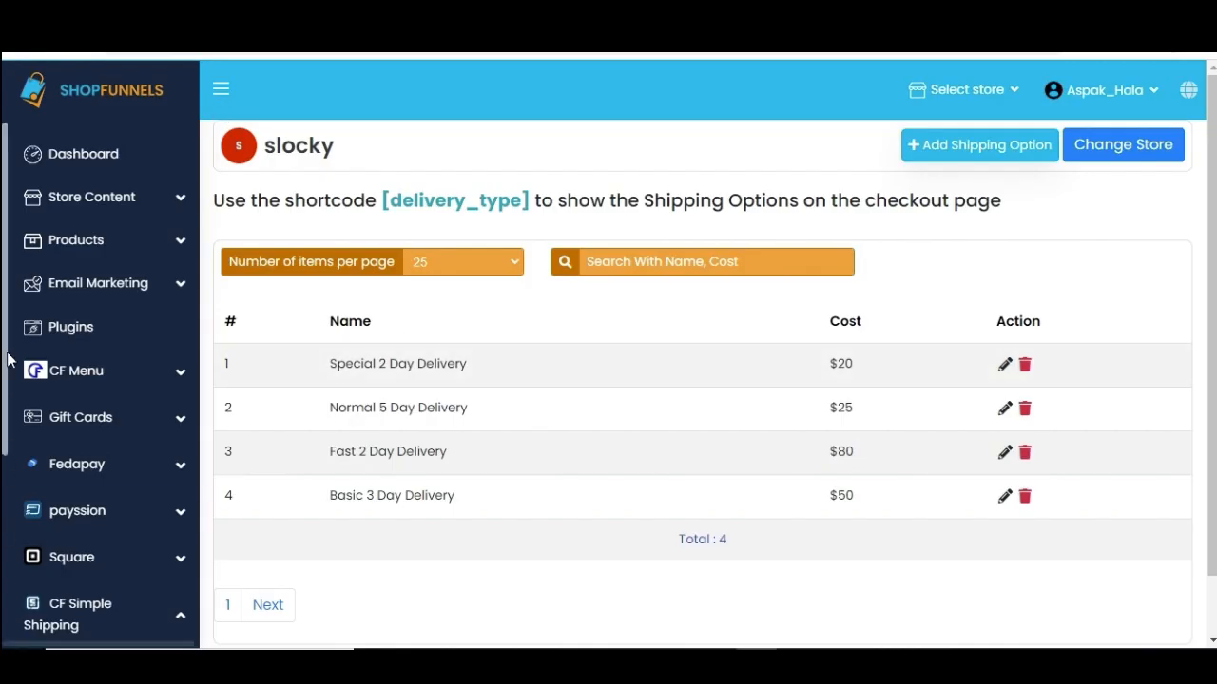
Open CF Simple Shipping's shipping update list for the slocky store
scroll(7, 359, down, 3)
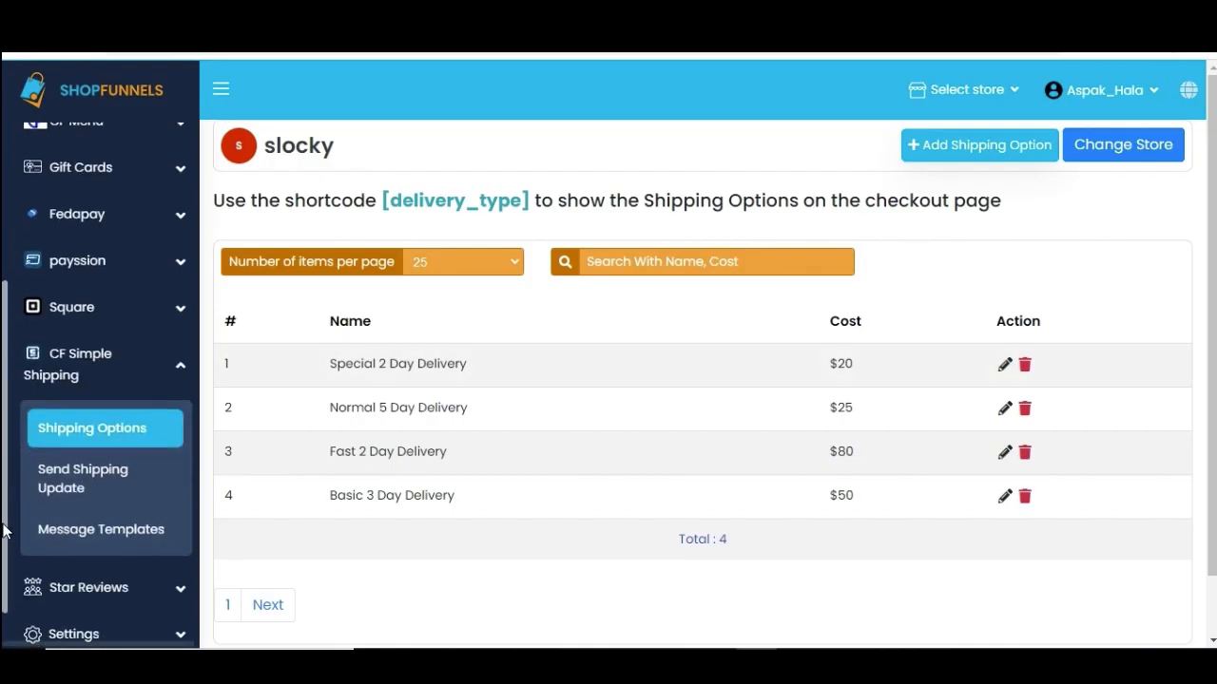
click(104, 473)
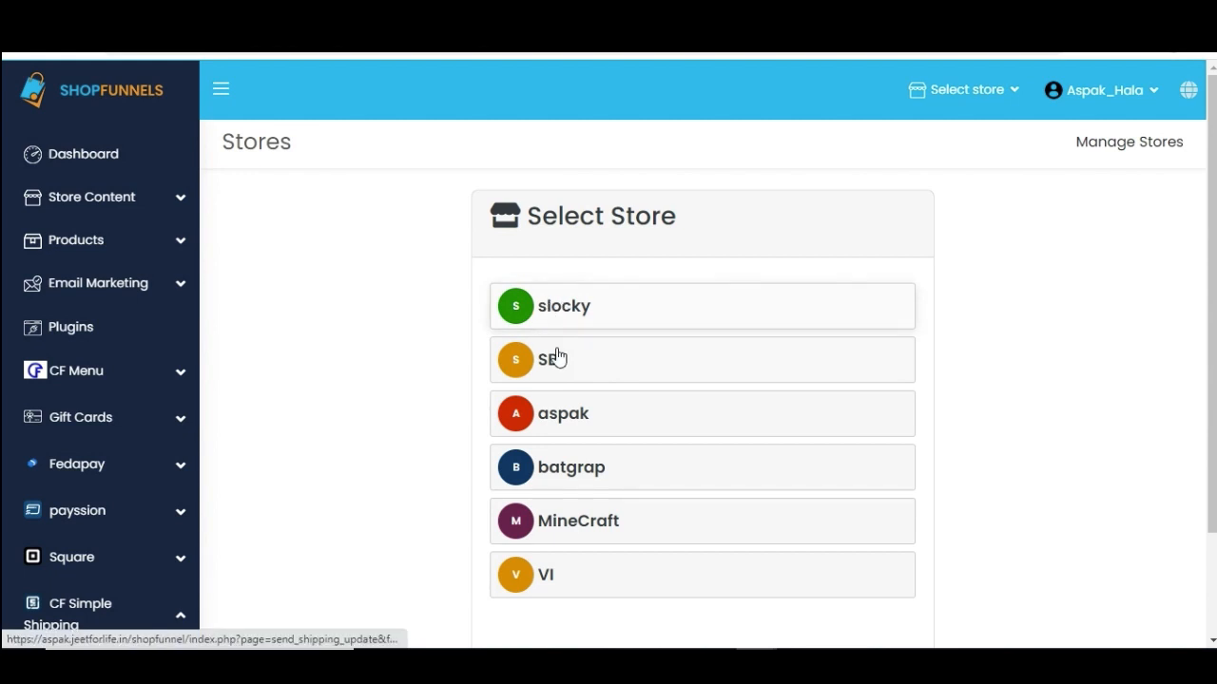
click(677, 326)
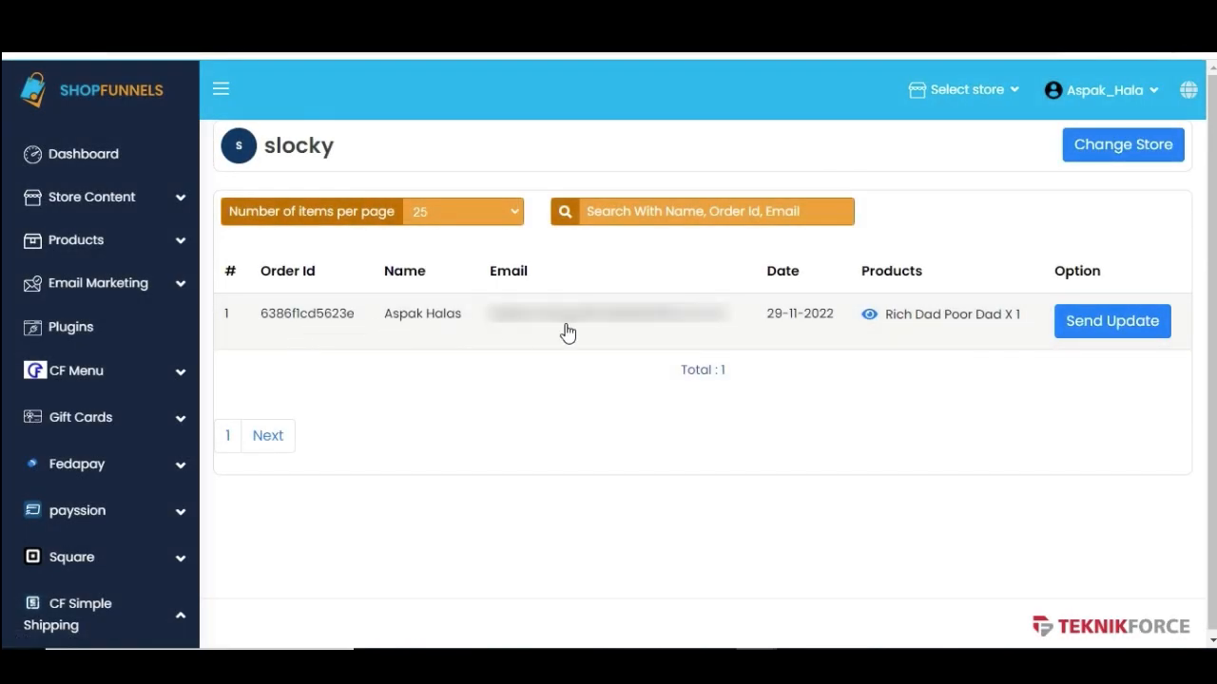
View the Rich Dad Poor Dad order's details, check its total amount and shipment method, and return to the order list
click(866, 320)
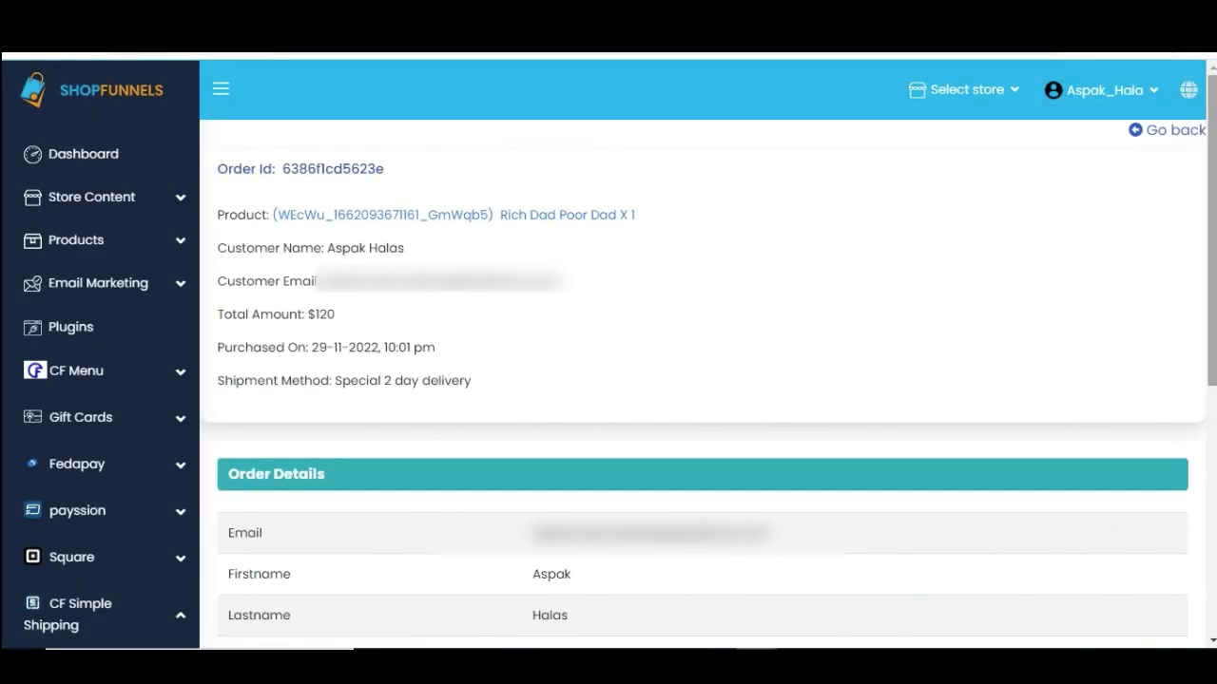
drag(338, 315, 301, 313)
click(344, 320)
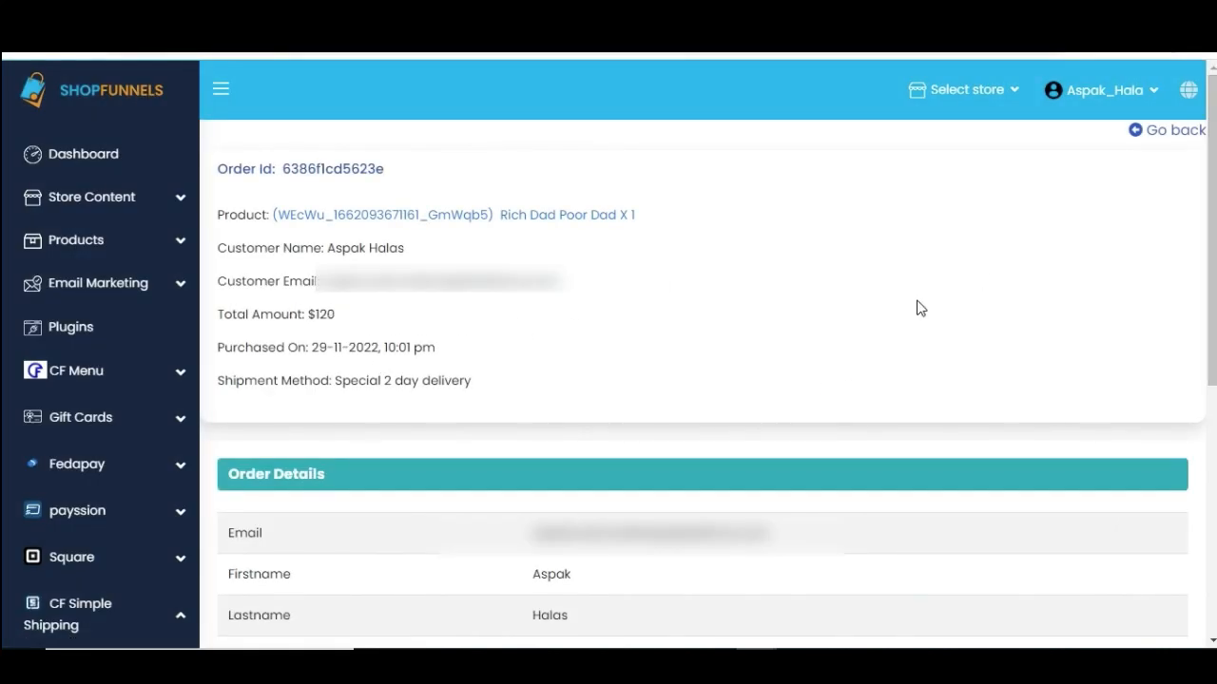
scroll(627, 285, down, 1)
drag(334, 259, 466, 259)
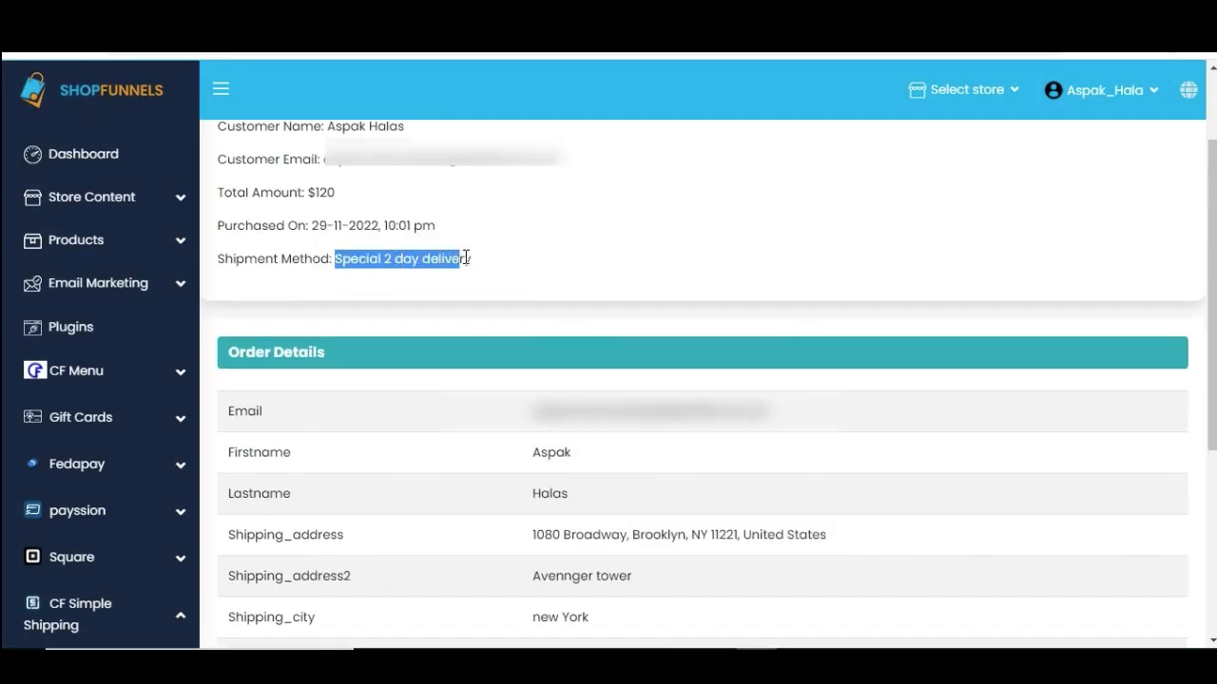
scroll(491, 265, down, 3)
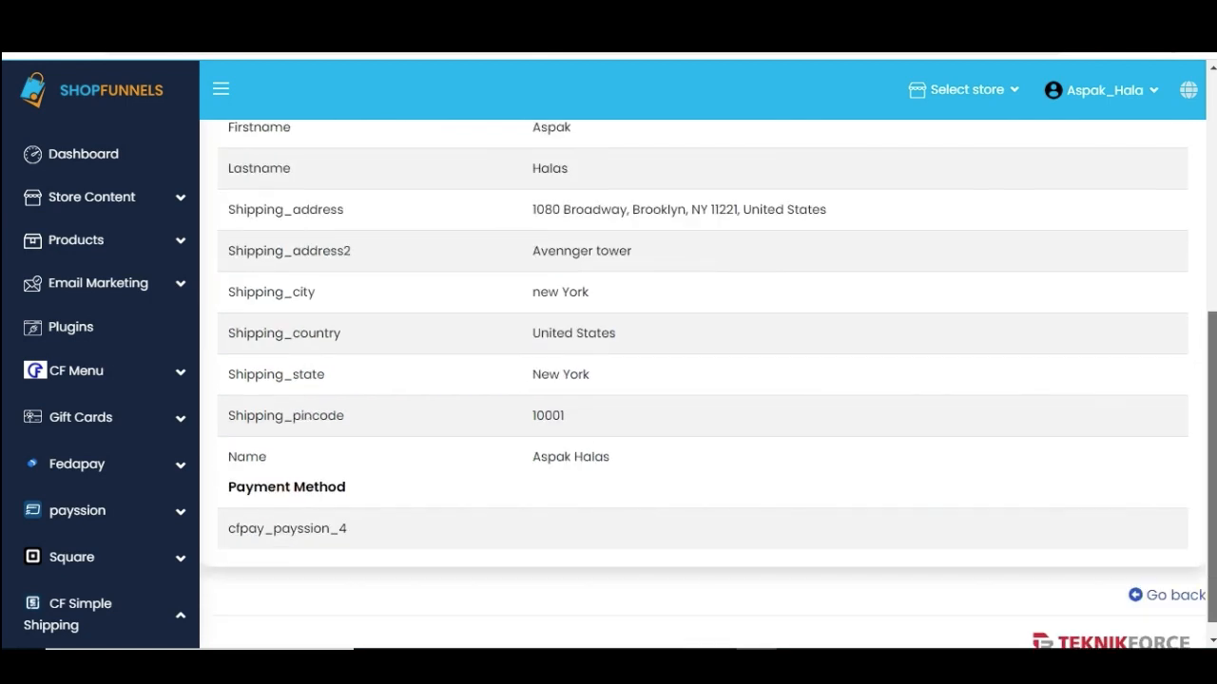
click(1168, 575)
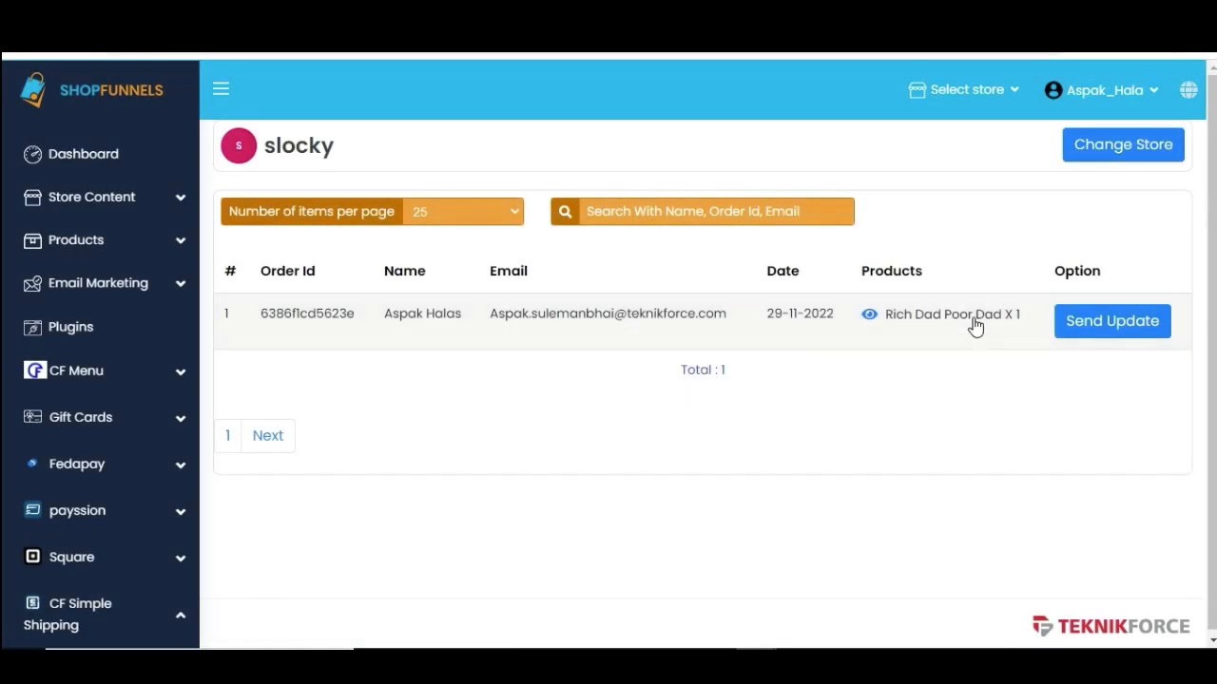
click(1050, 321)
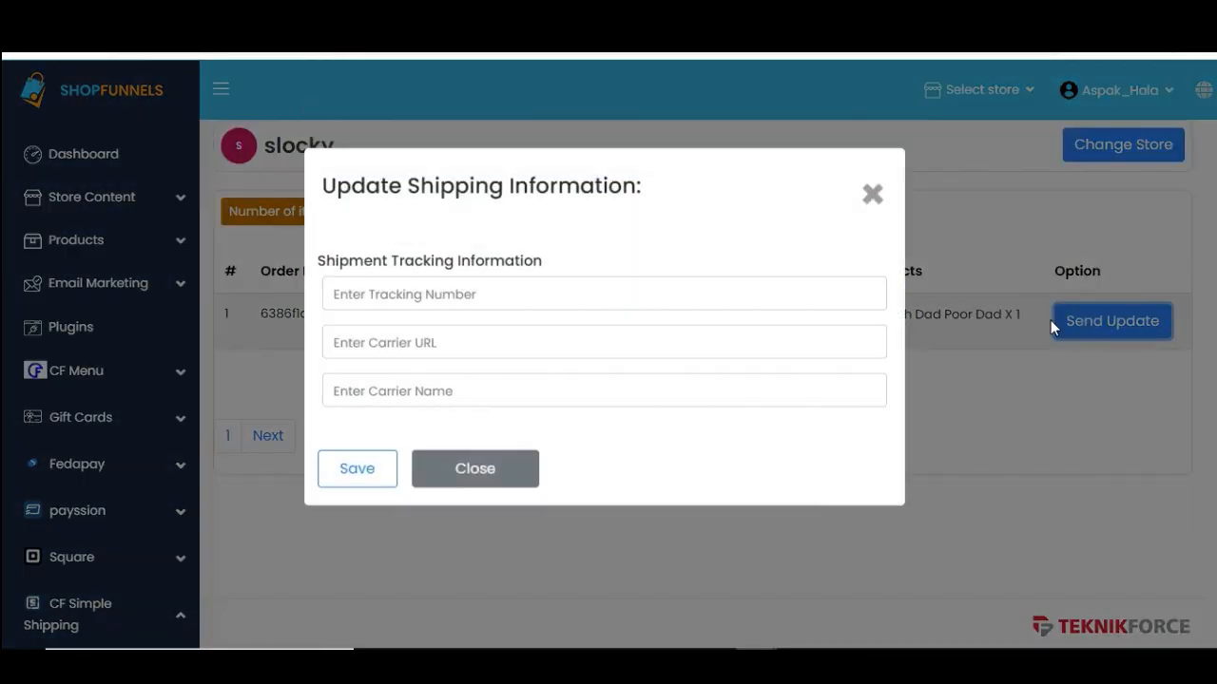
click(591, 314)
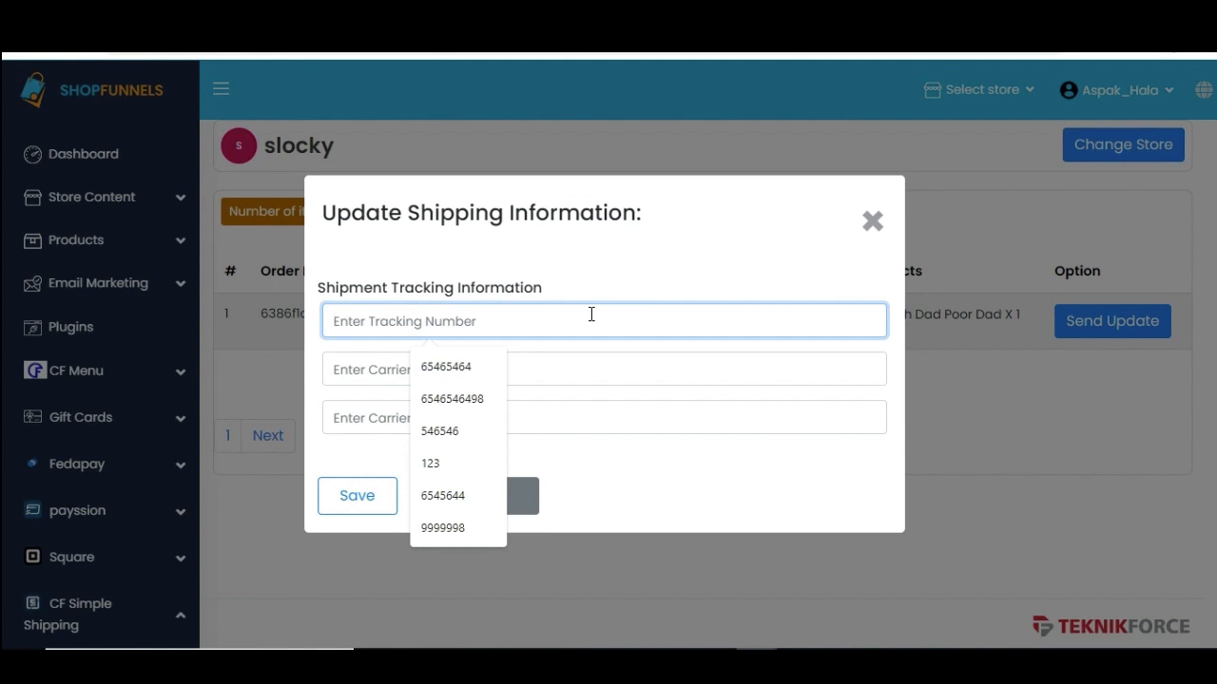
text(546456445)
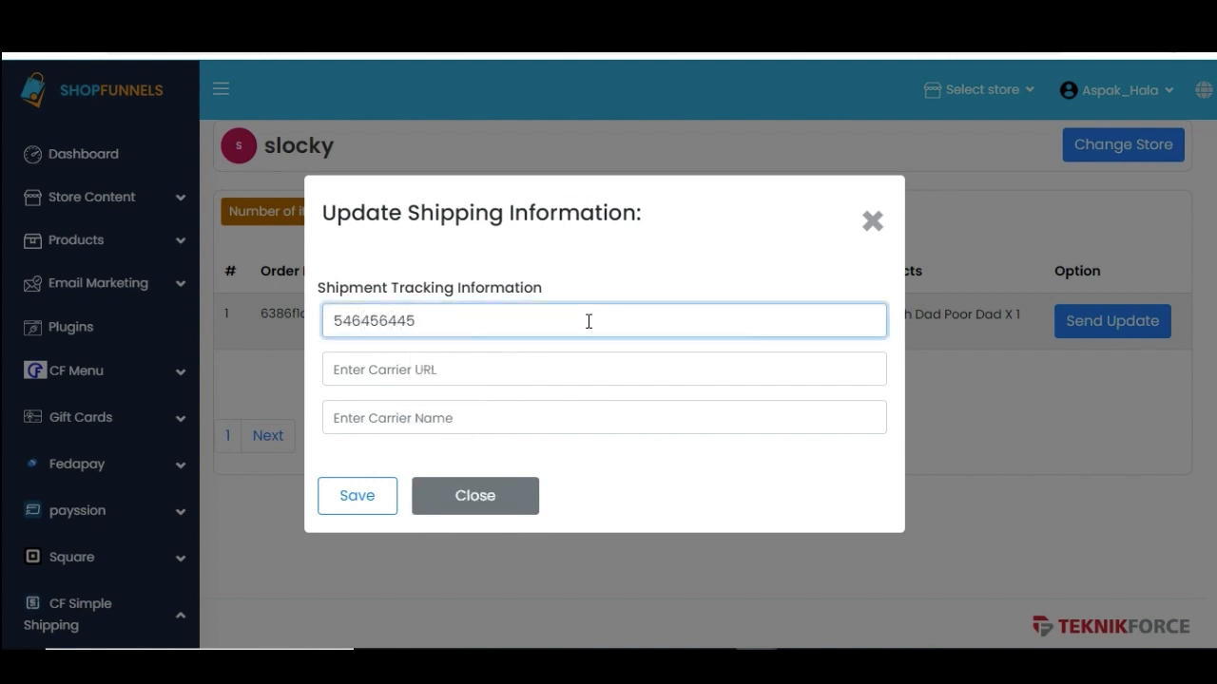
click(504, 369)
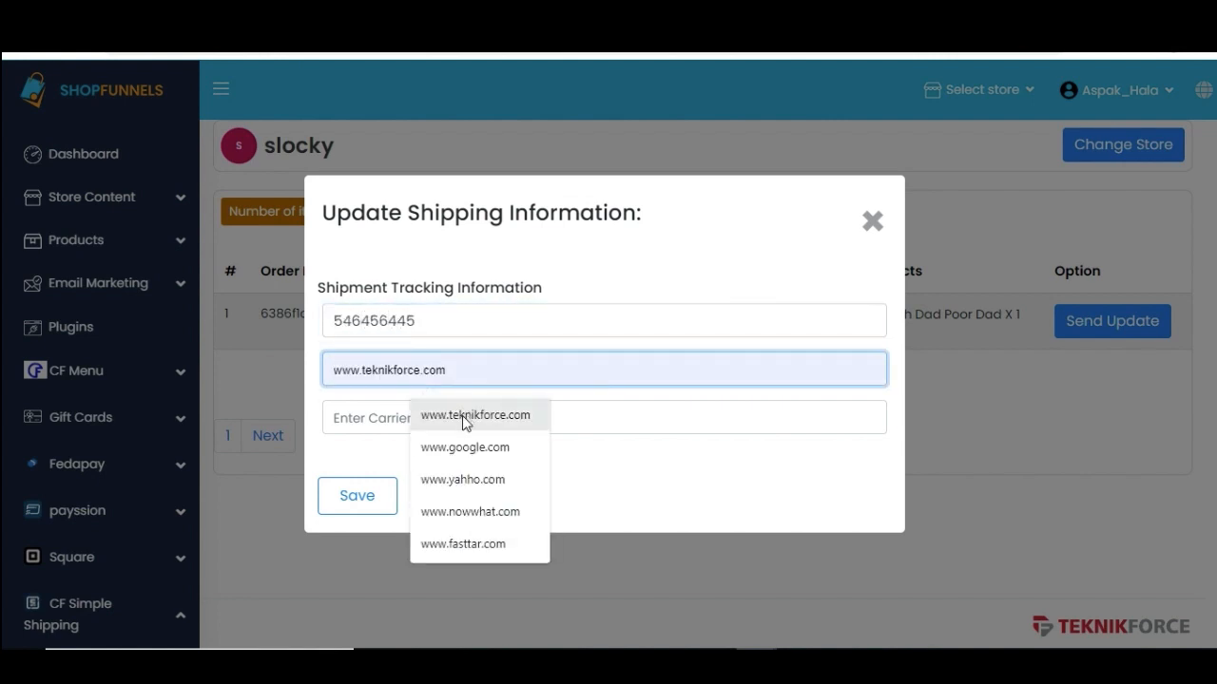
click(462, 416)
click(454, 417)
click(445, 464)
click(368, 500)
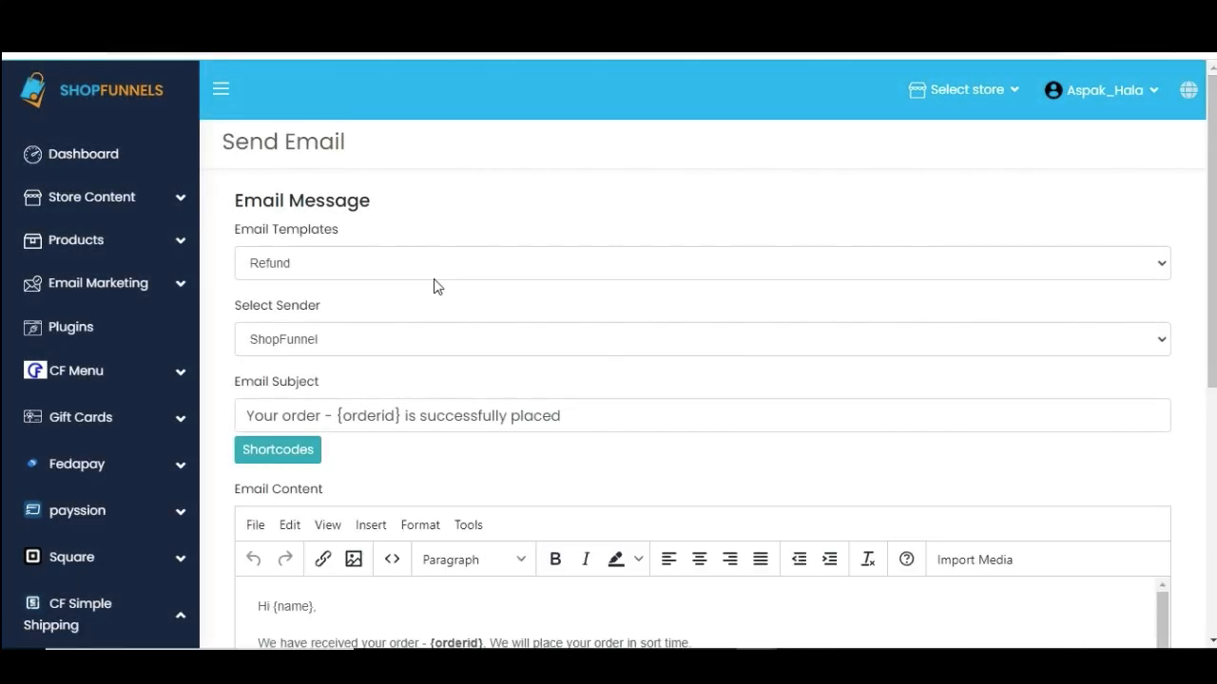
Set the update email to the New Order template with ShopFunnel as the sender
click(423, 275)
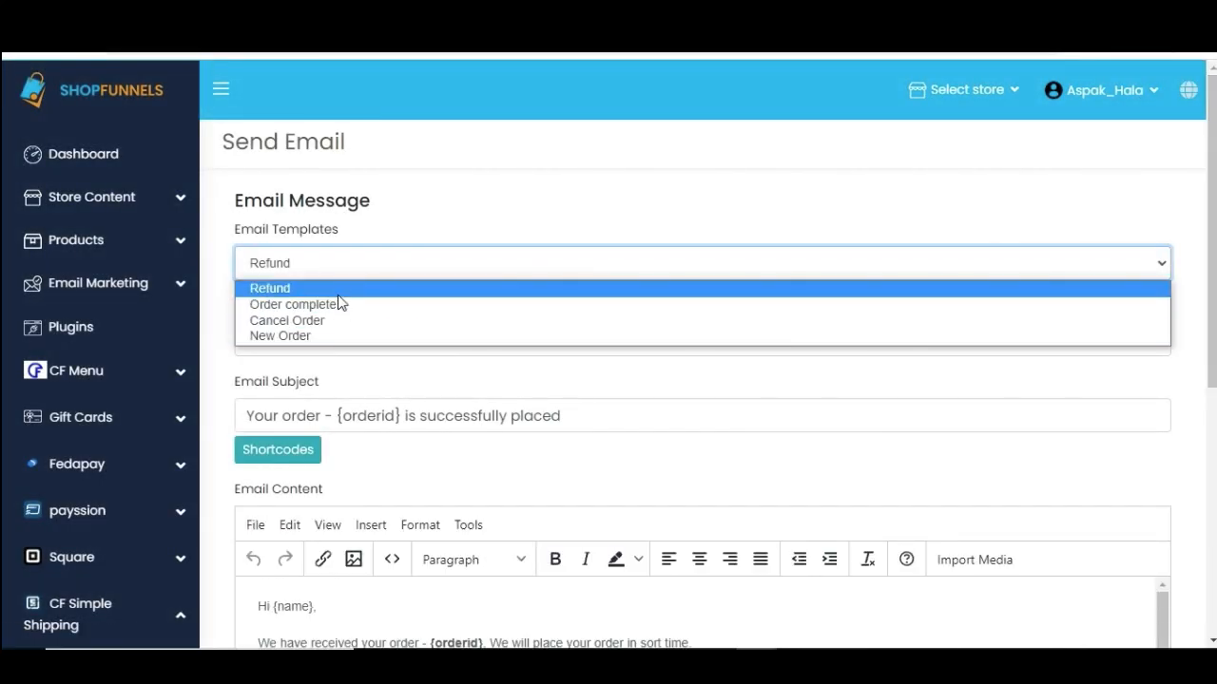
click(308, 335)
click(387, 345)
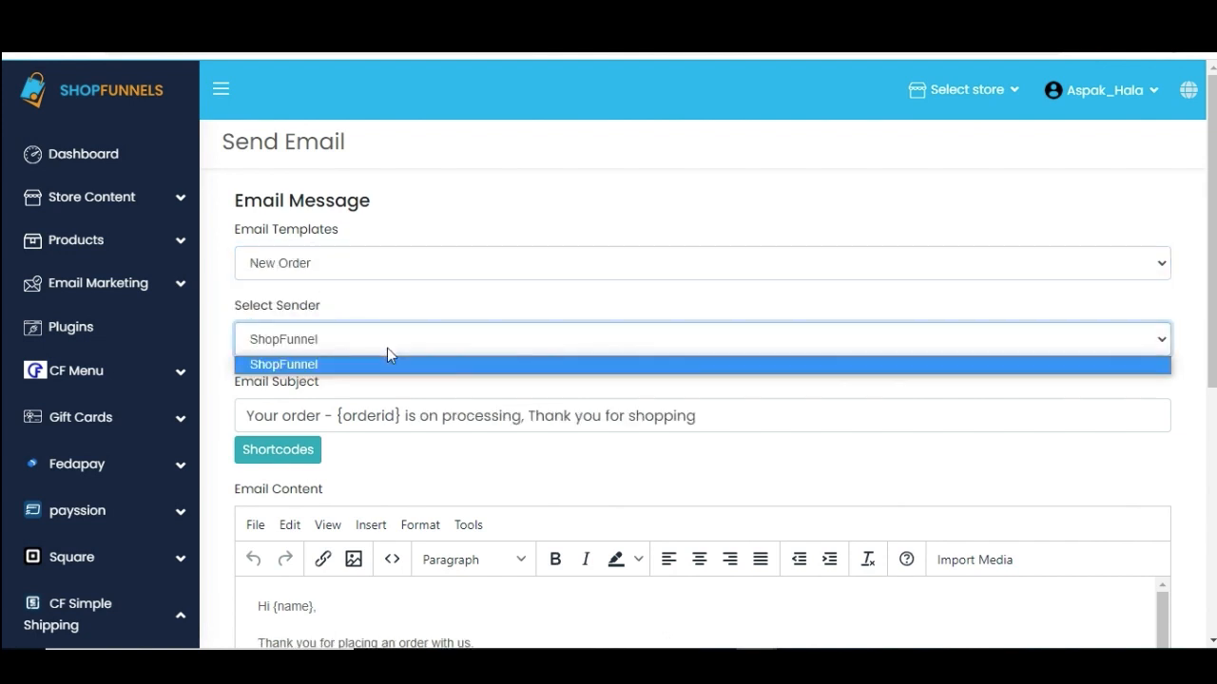
click(387, 348)
click(333, 350)
click(314, 365)
scroll(825, 414, down, 1)
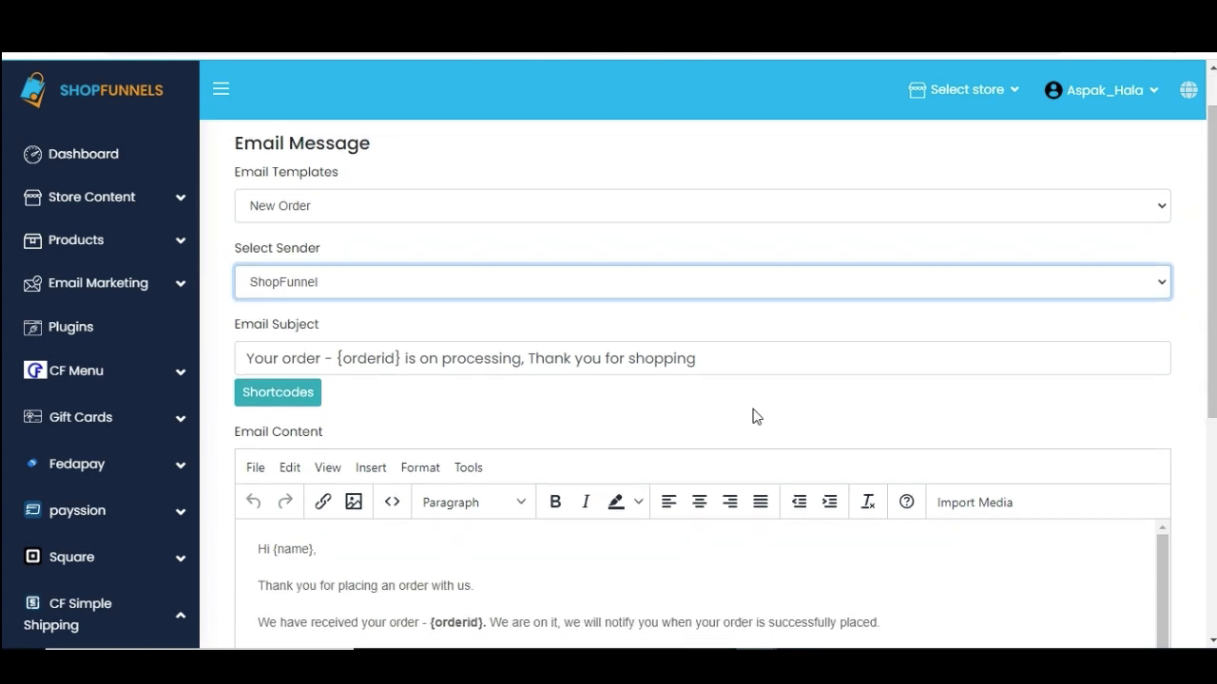
Retype the end of the email subject, try appending the {tracking_number} shortcode to it, and undo the insertion
click(739, 356)
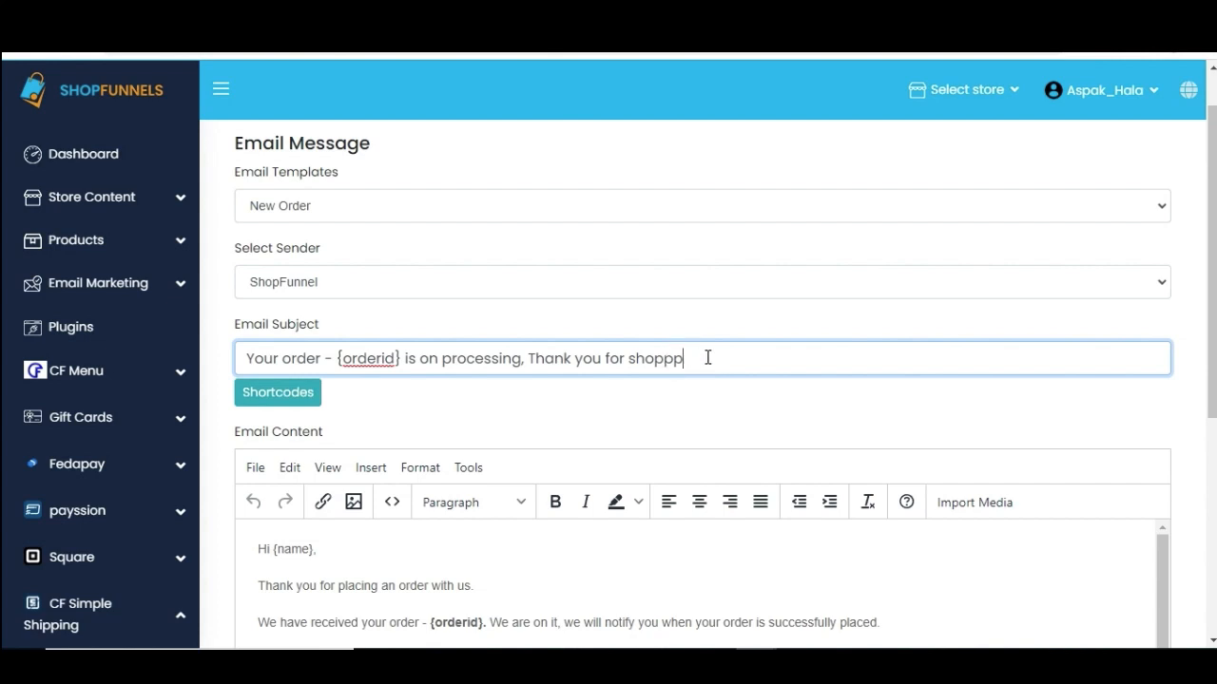
click(608, 403)
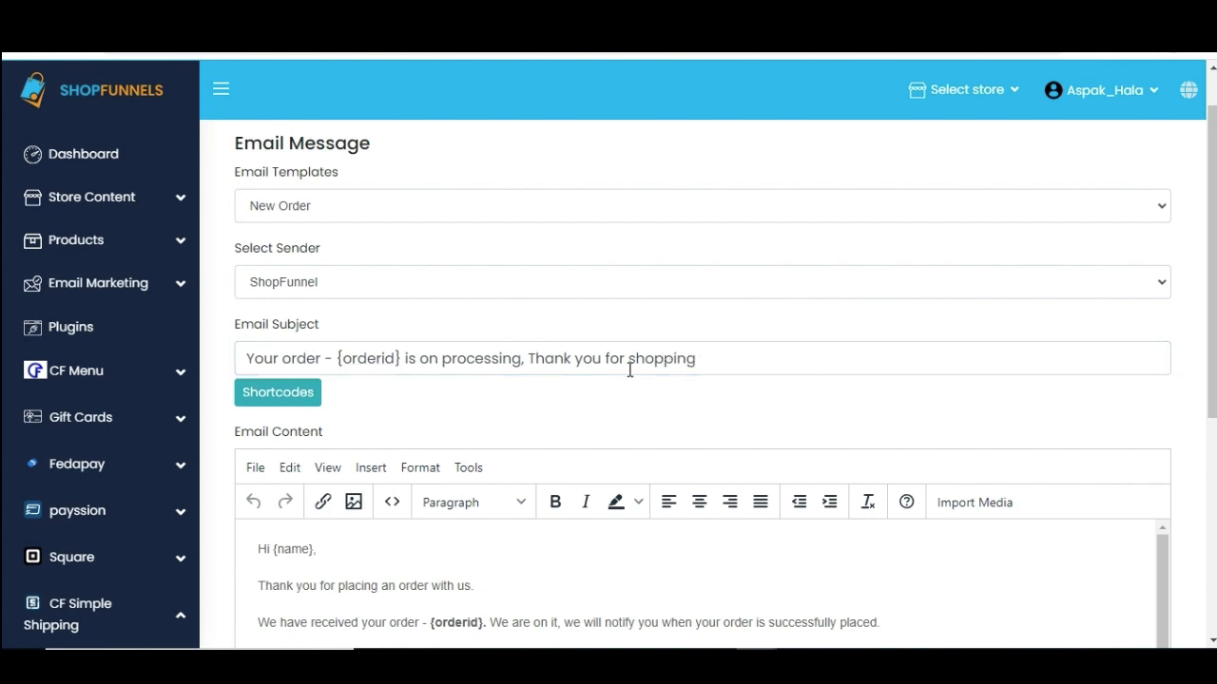
click(274, 393)
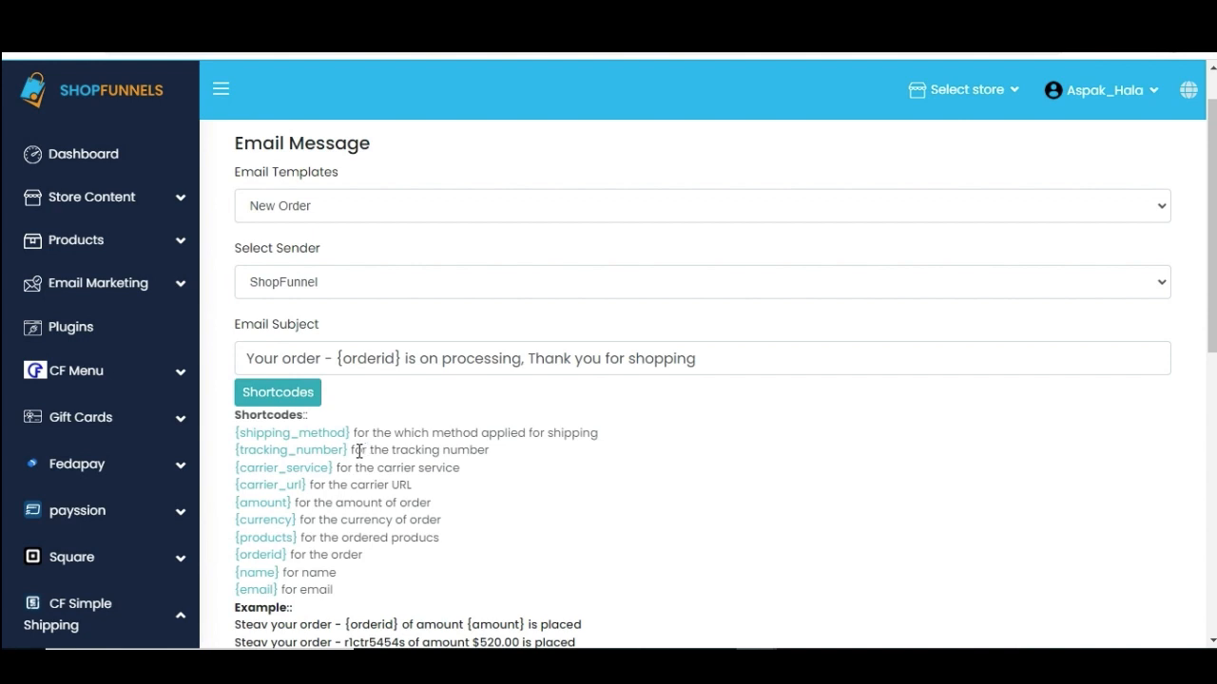
drag(348, 452, 237, 453)
key(ctrl+c)
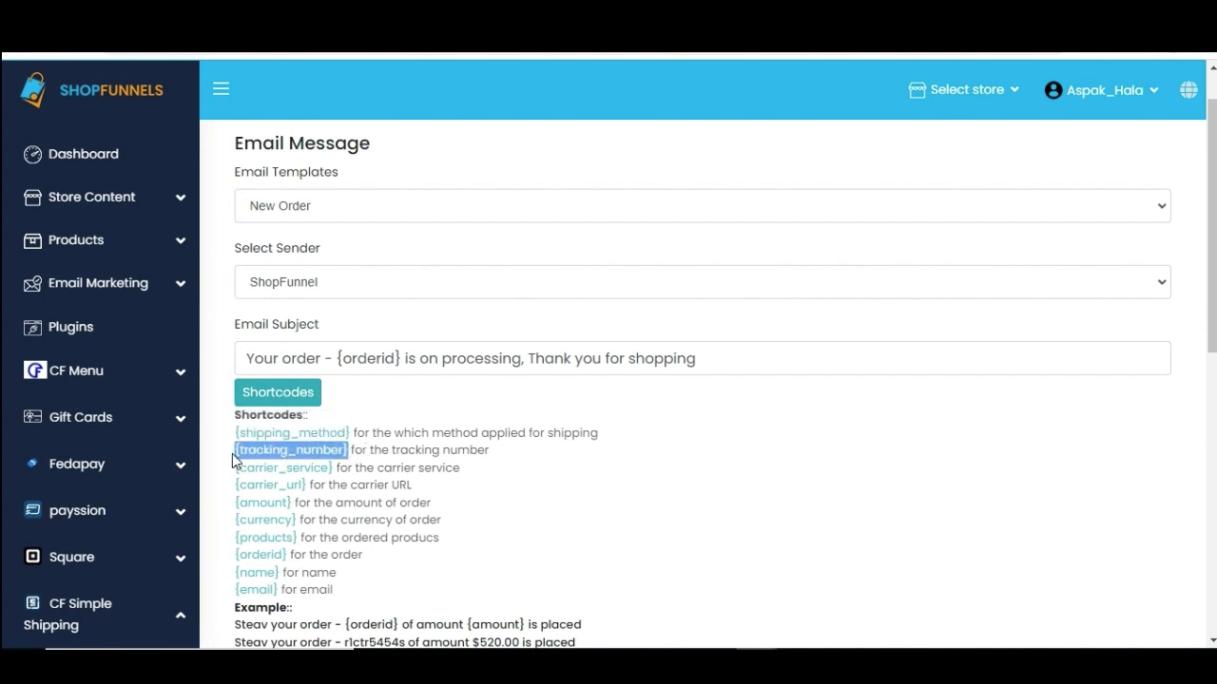
click(700, 364)
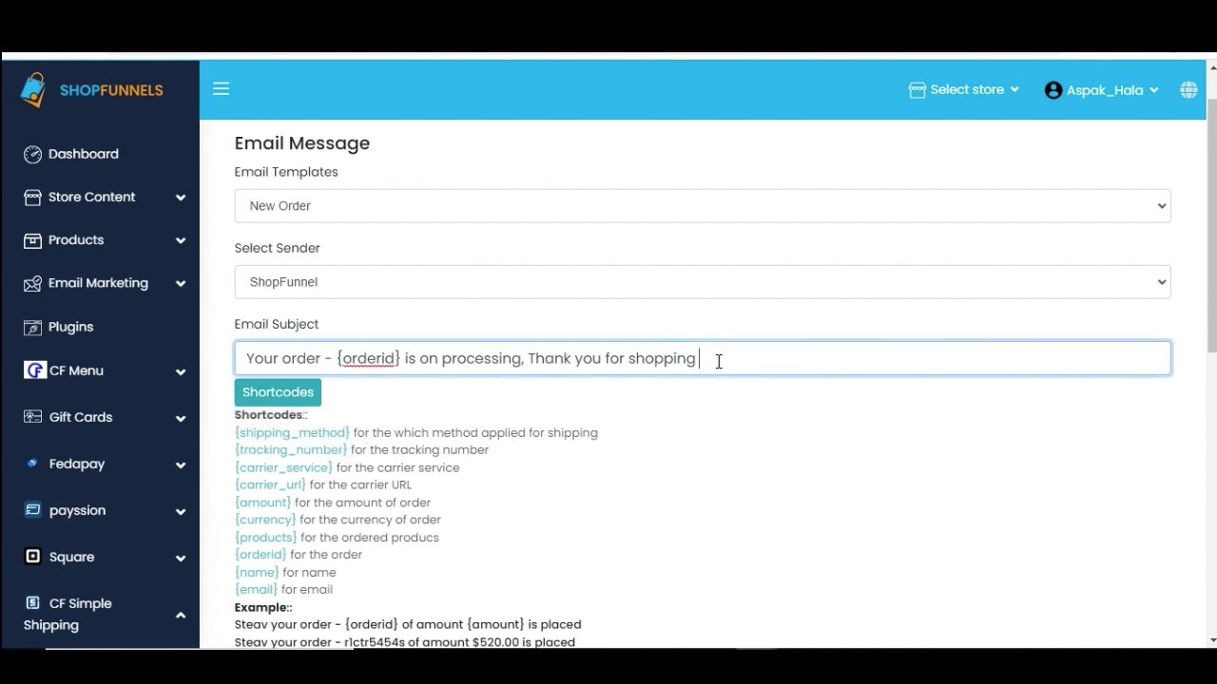
key(ctrl+v)
key(ctrl+z)
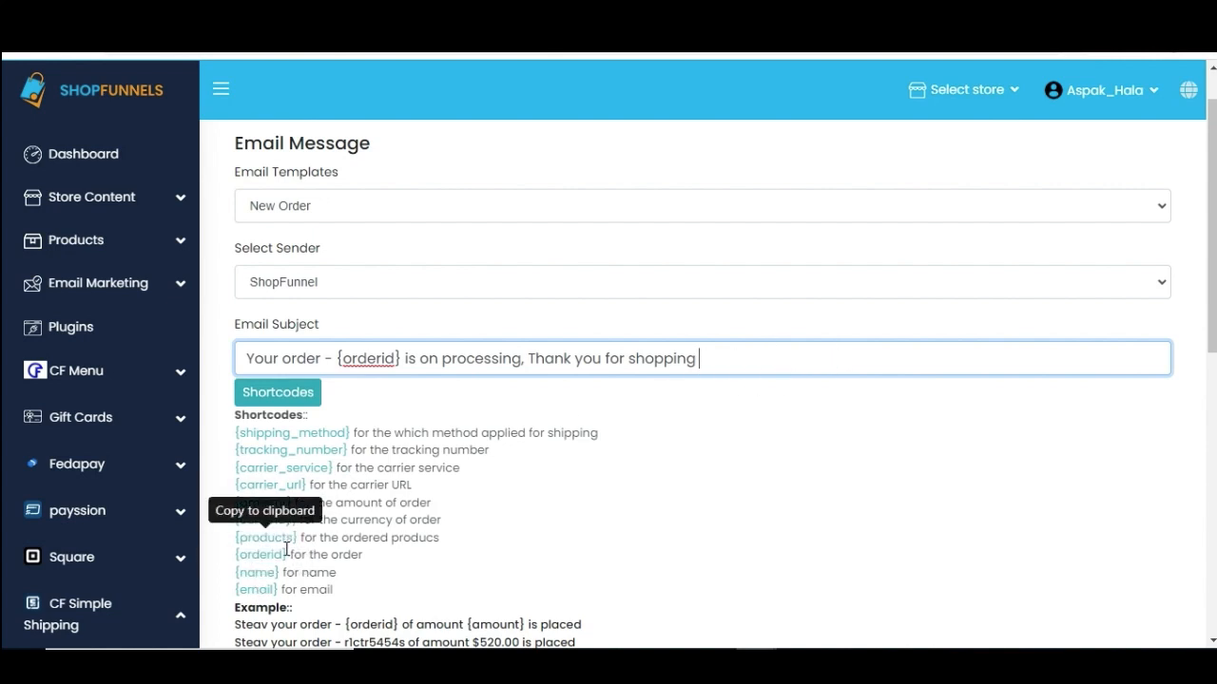
Examine the email content and the shortcodes available for it
drag(1209, 306, 1208, 497)
click(281, 440)
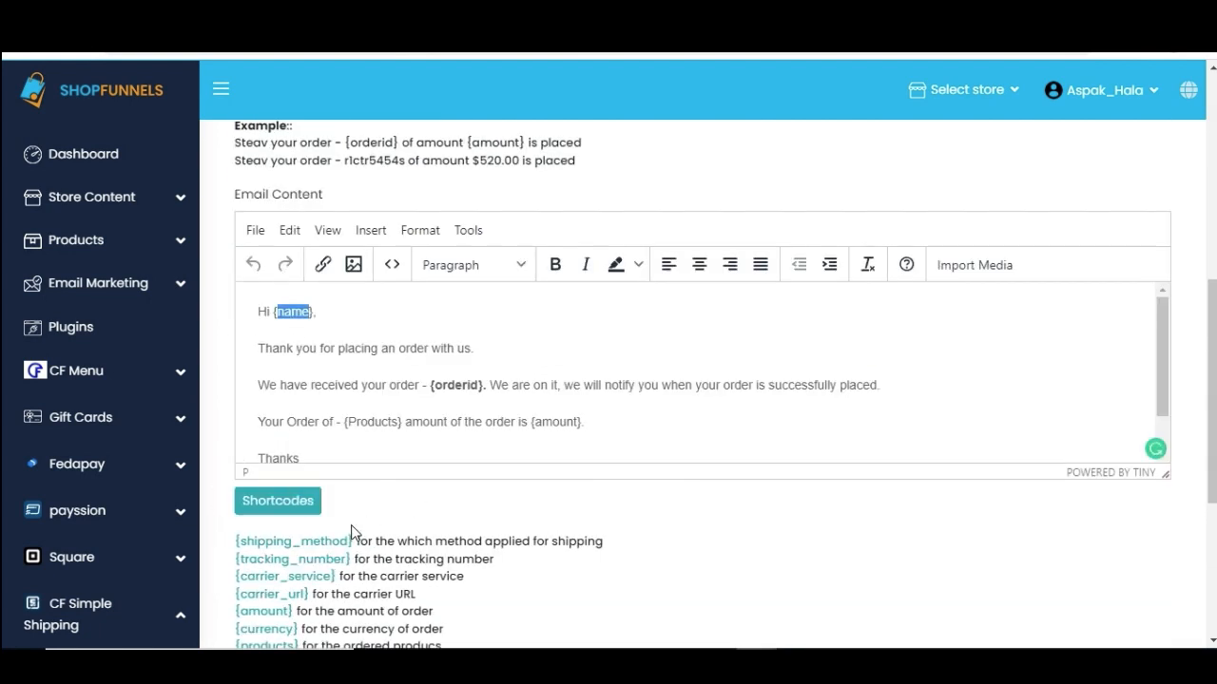
drag(1199, 369, 1212, 169)
drag(1212, 258, 1212, 323)
Create and save a message template named "Thank you mail" with the subject "Thank you for shopping"
drag(4, 414, 109, 533)
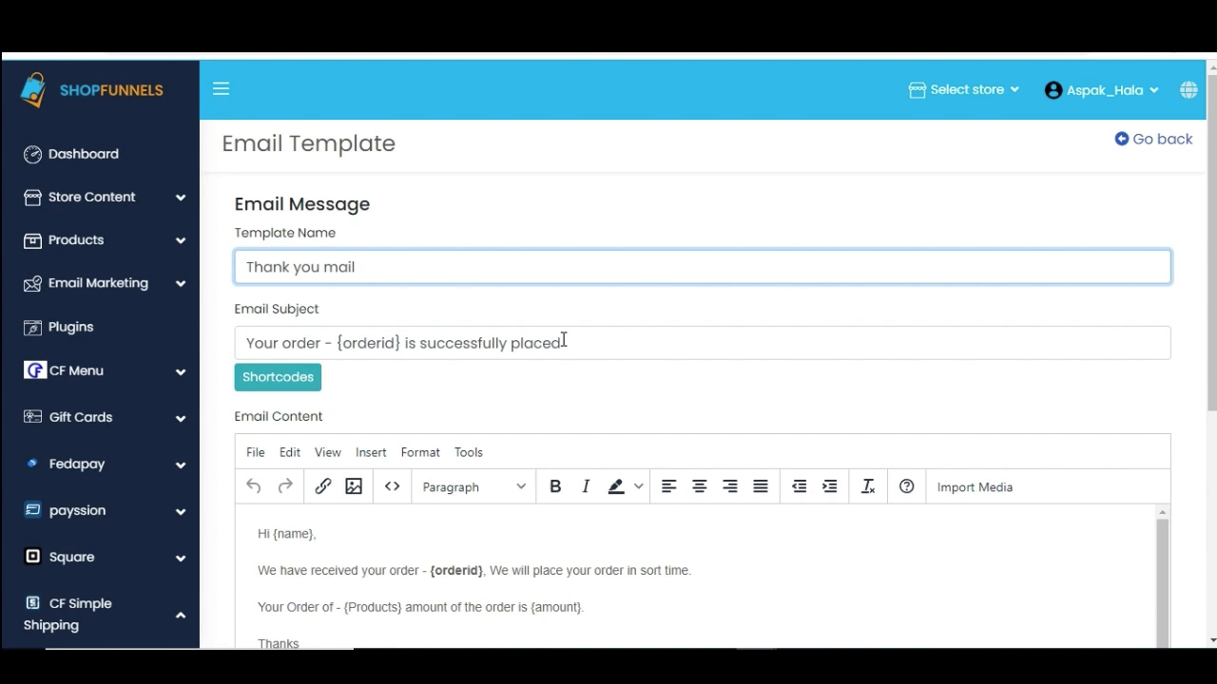
drag(563, 339, 67, 353)
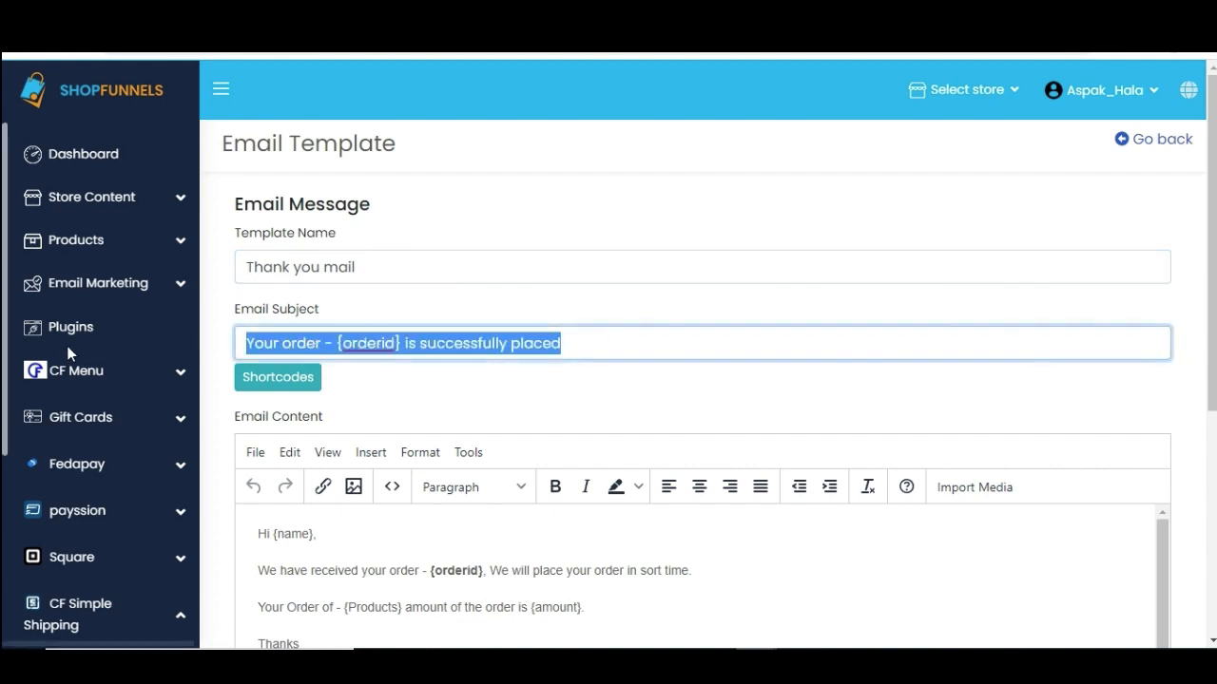
text(Thank you for shopping)
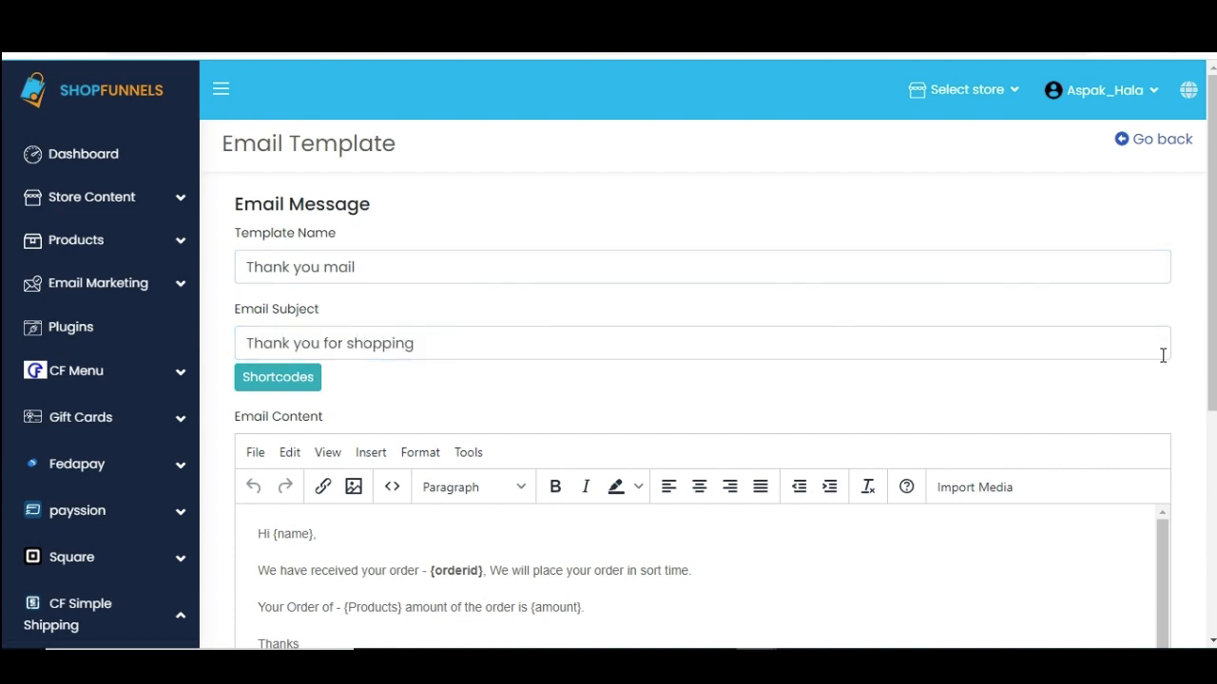
scroll(469, 475, down, 2)
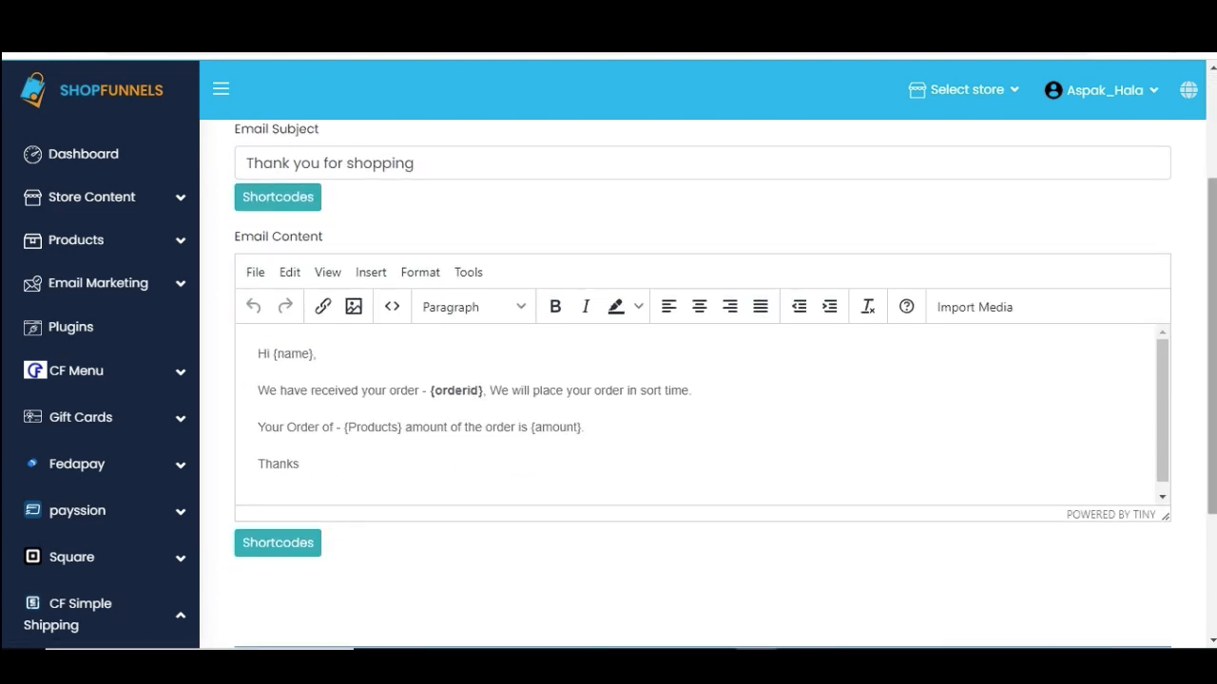
scroll(475, 500, down, 2)
click(323, 472)
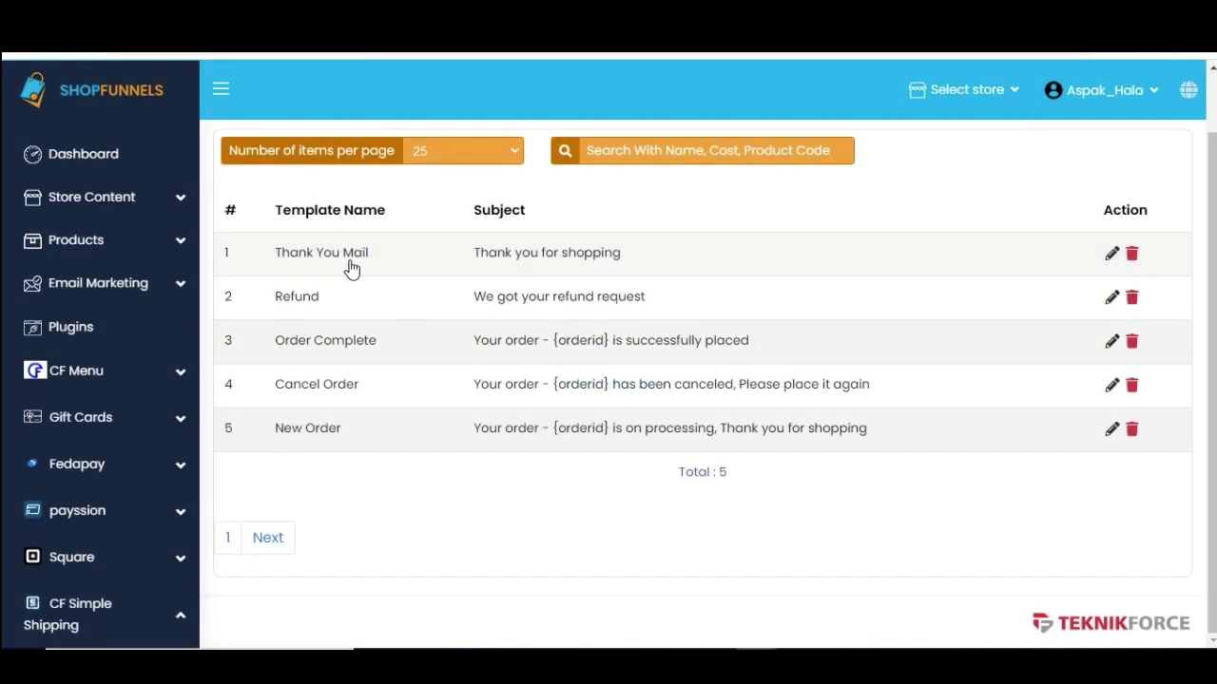
Reopen the shipping update for the slocky store's Rich Dad Poor Dad order and save its existing tracking information
scroll(381, 399, up, 1)
scroll(95, 418, down, 3)
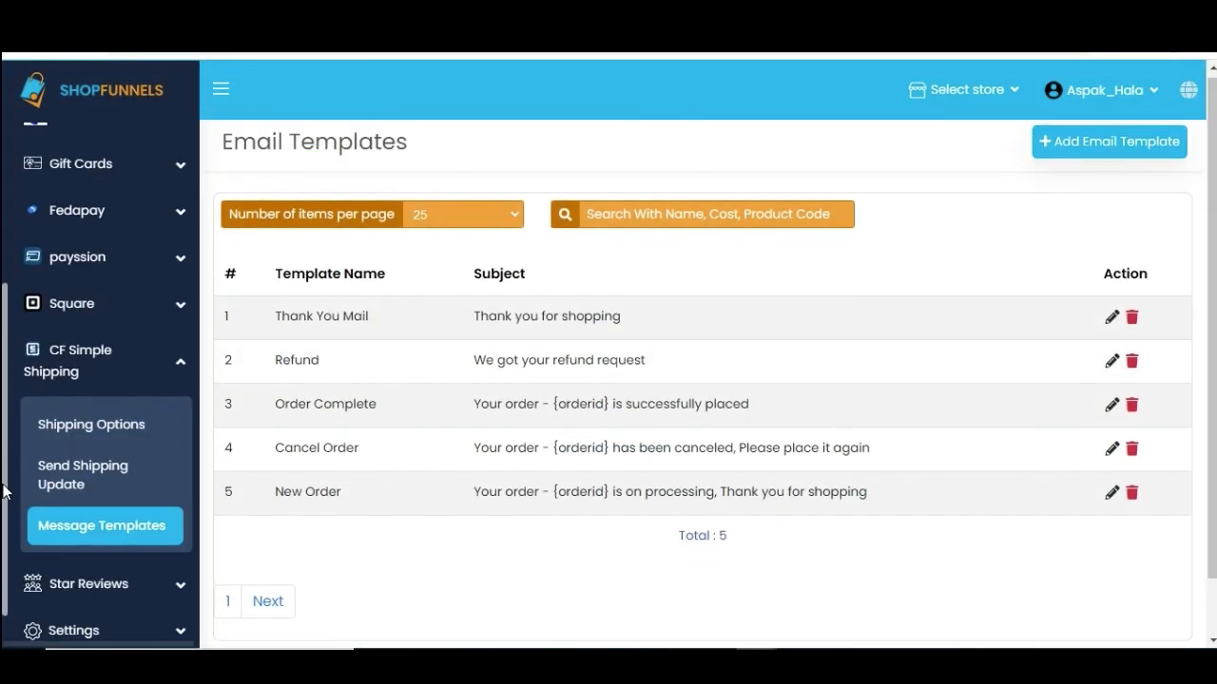
click(79, 478)
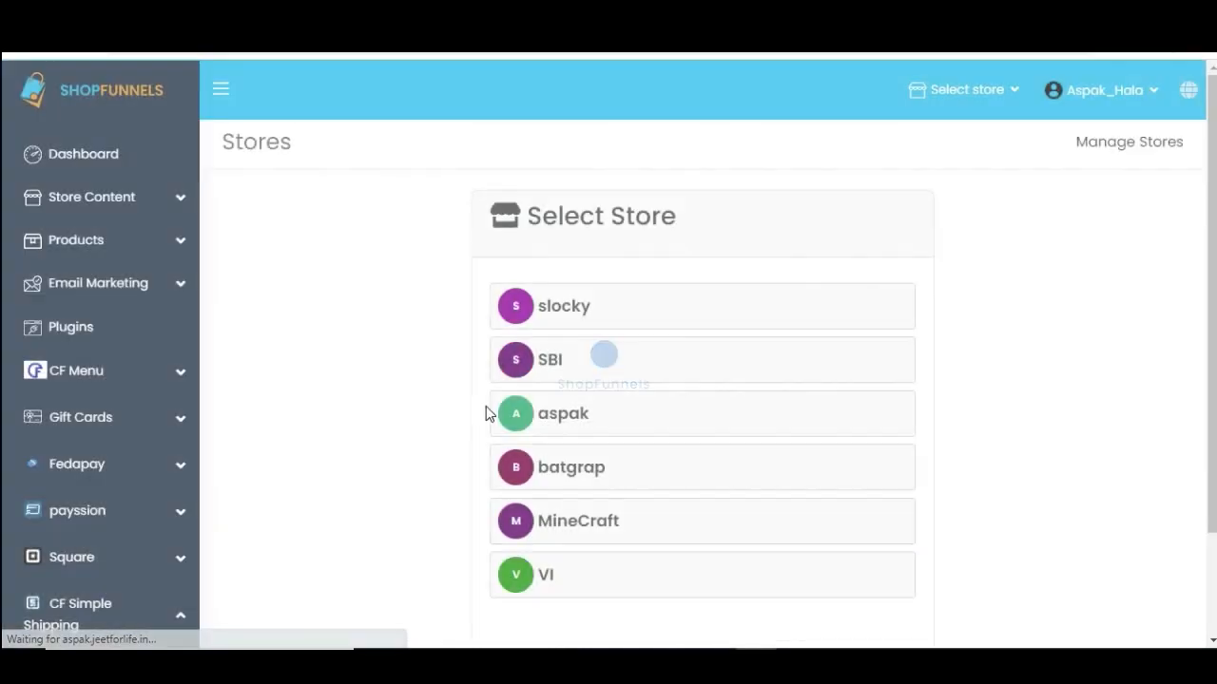
click(644, 305)
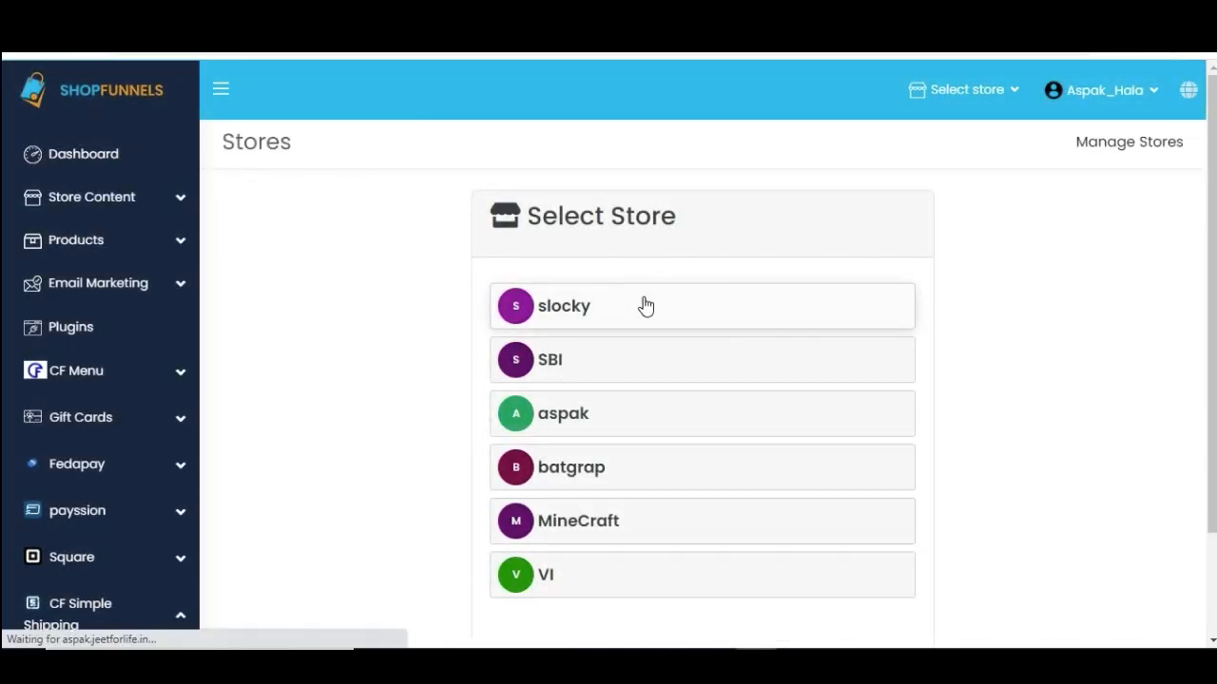
click(1072, 326)
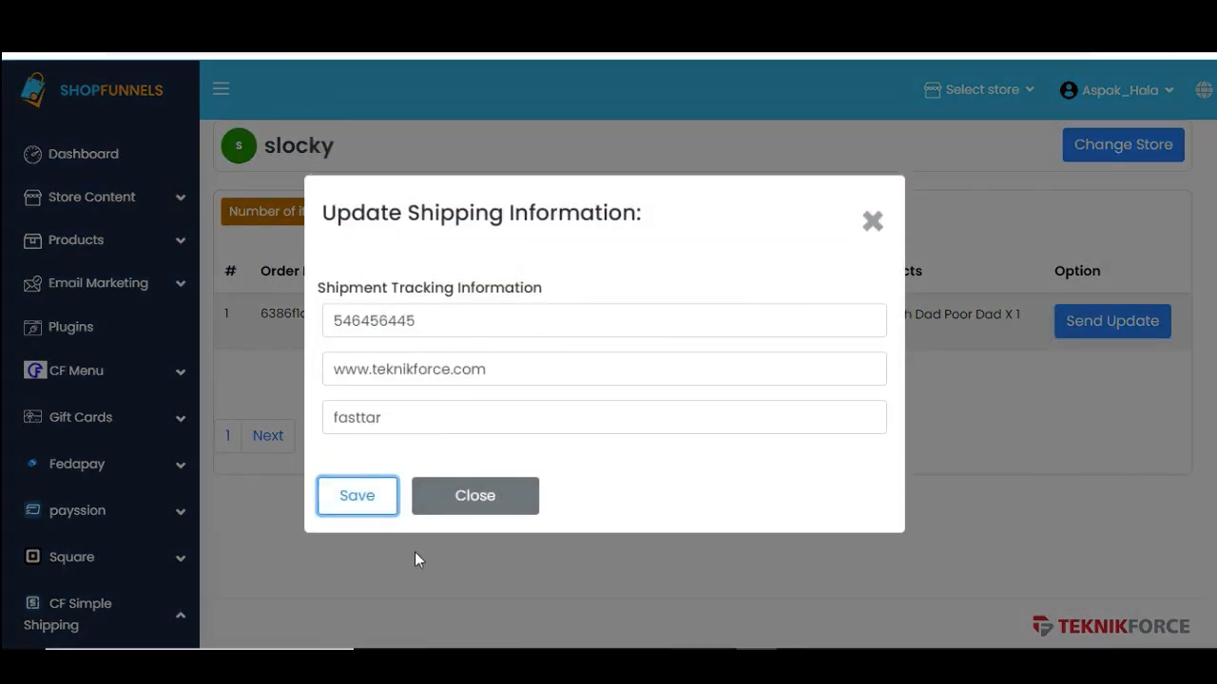
click(361, 510)
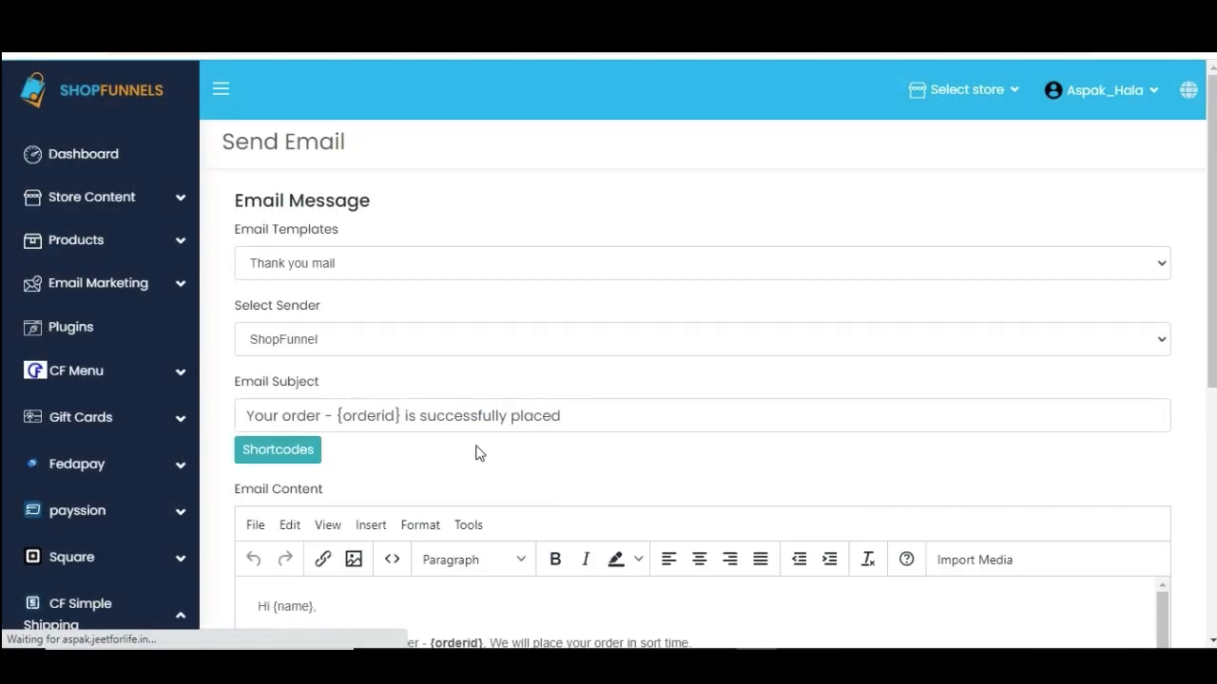
Load the "Thank you mail" template into the update email and select its subject text
click(322, 275)
click(304, 304)
click(321, 263)
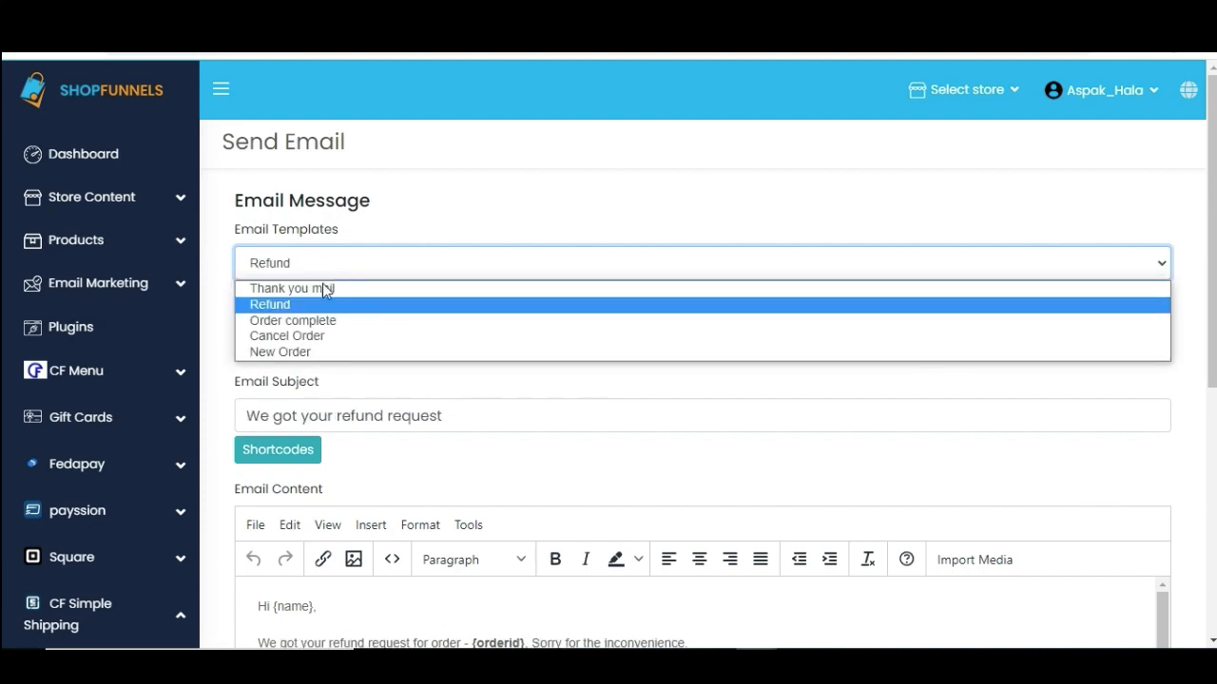
click(320, 288)
drag(429, 402, 380, 396)
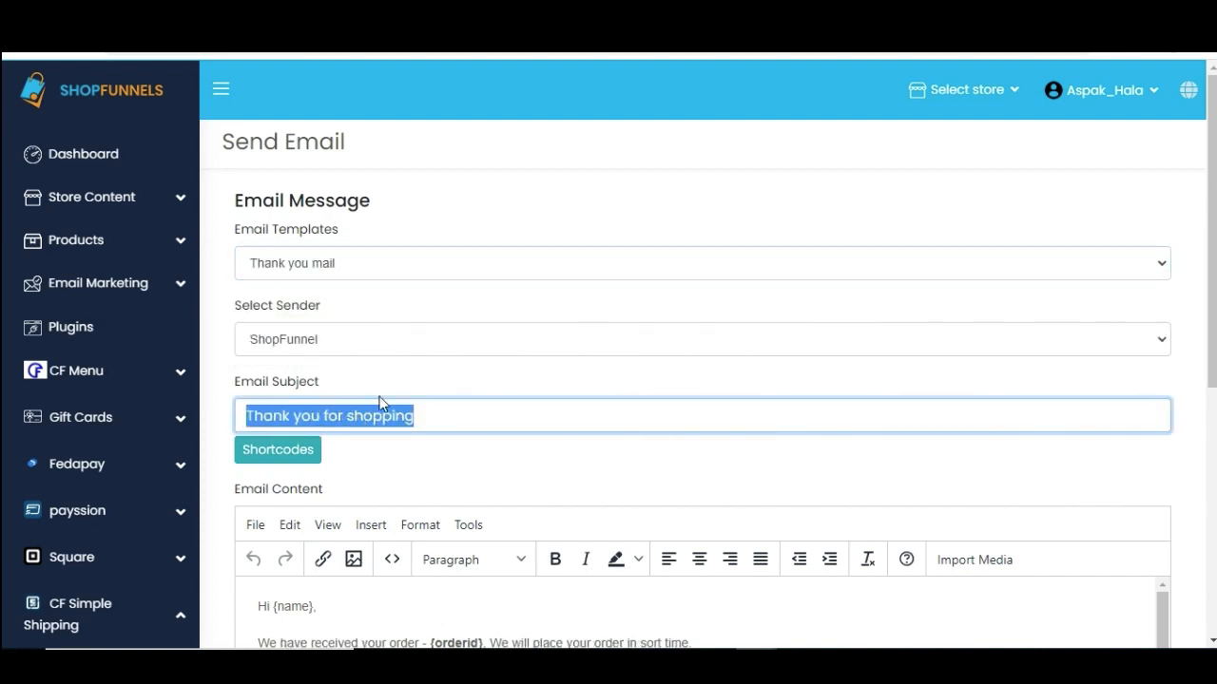